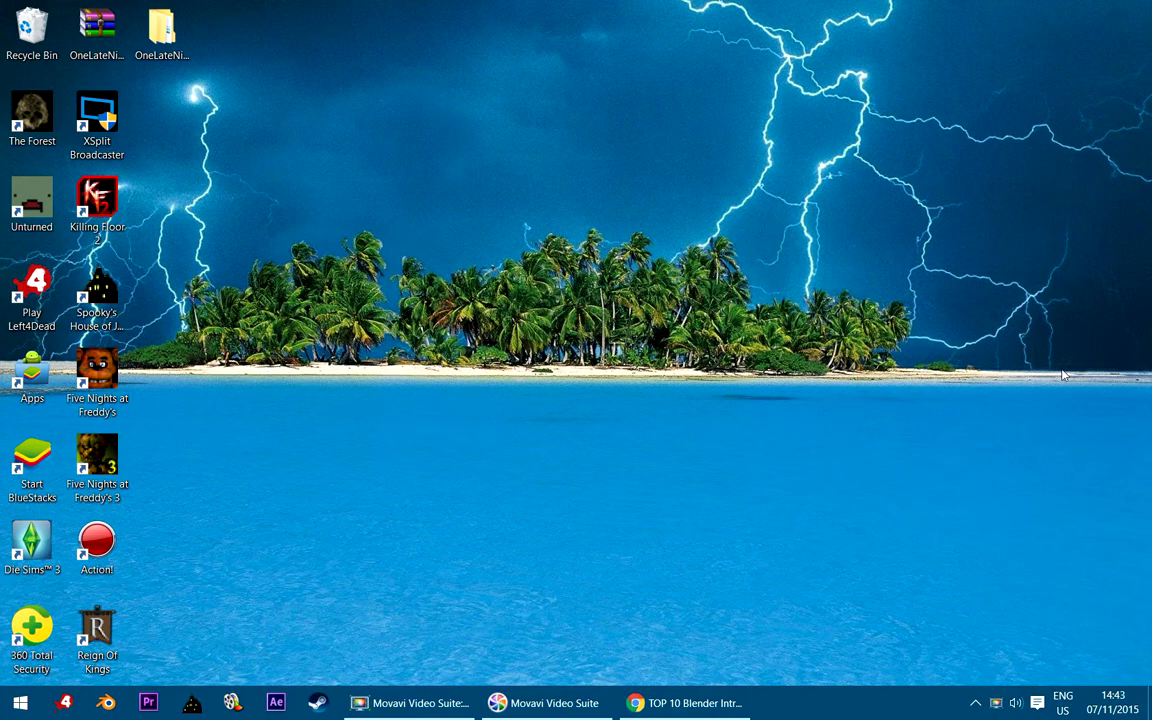
# Step: Play and scrub the YouTube intro-templates video, pausing it at 0:16
pyautogui.moveTo(990, 360); pyautogui.dragTo(612, 270)
pyautogui.moveTo(1003, 249); pyautogui.dragTo(465, 476)
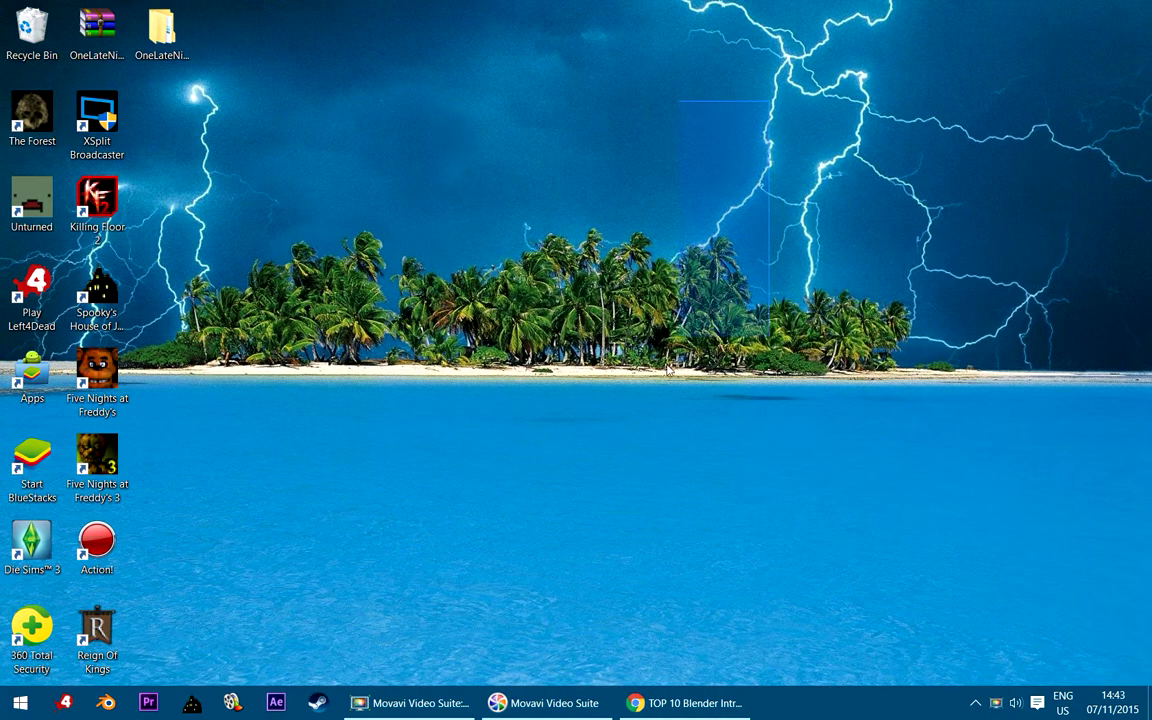
pyautogui.click(674, 703)
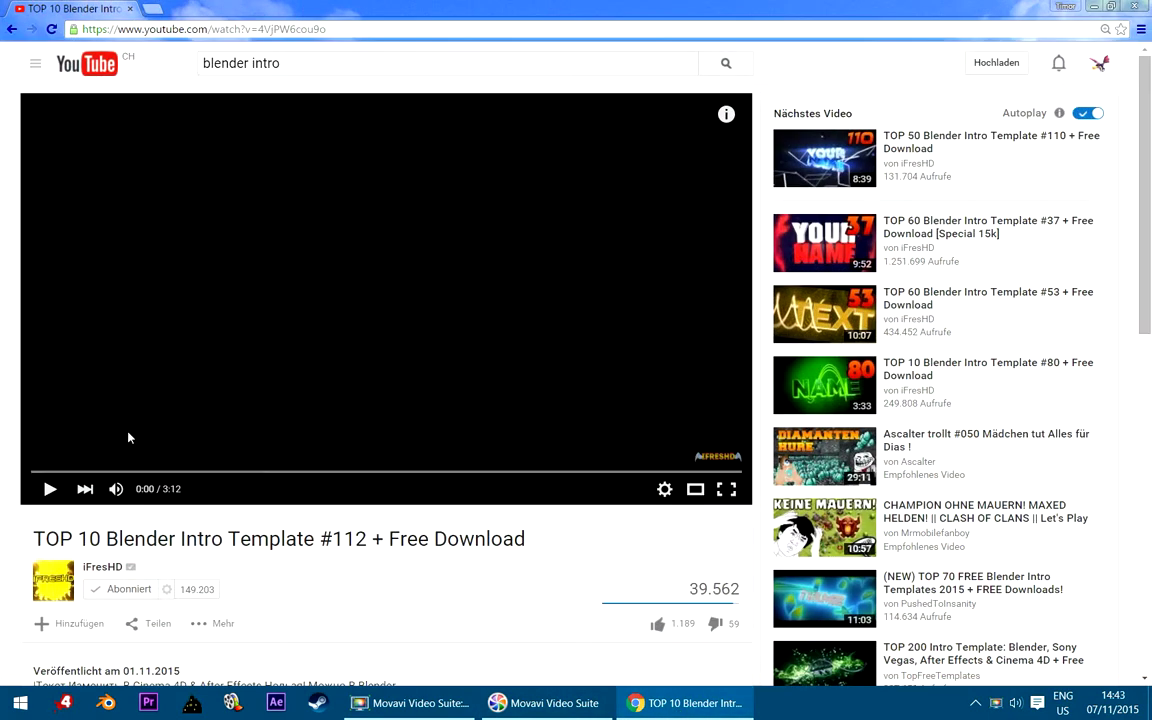
pyautogui.doubleClick(210, 398)
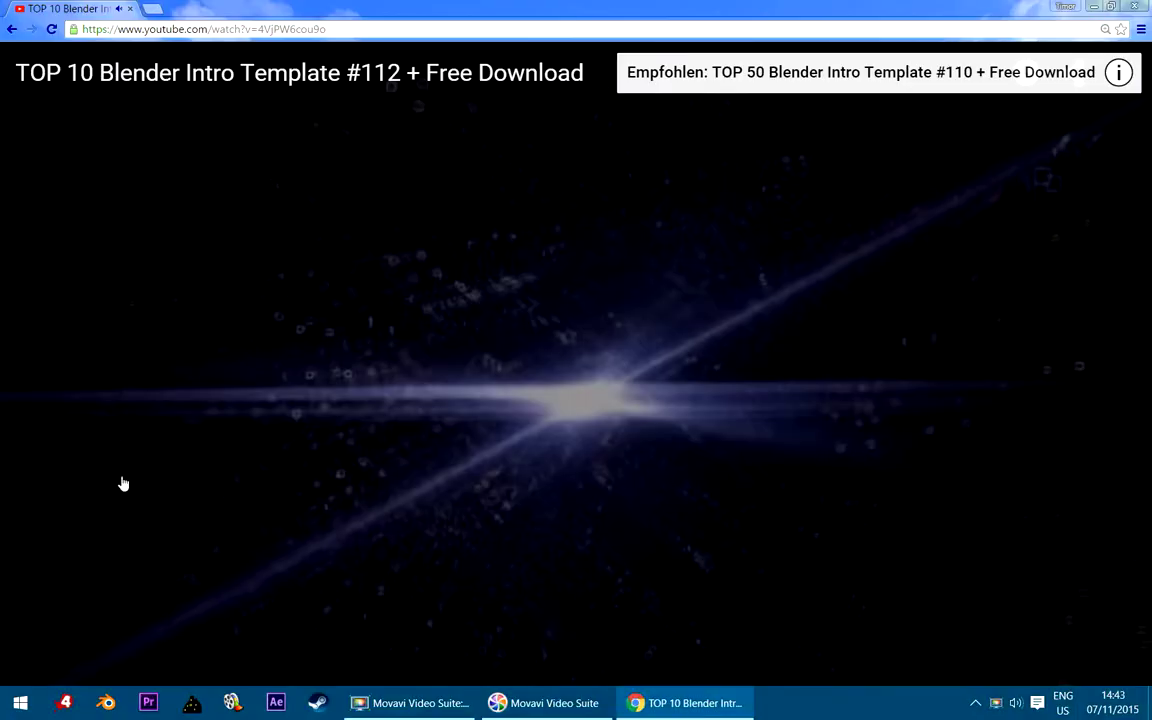
pyautogui.doubleClick(122, 484)
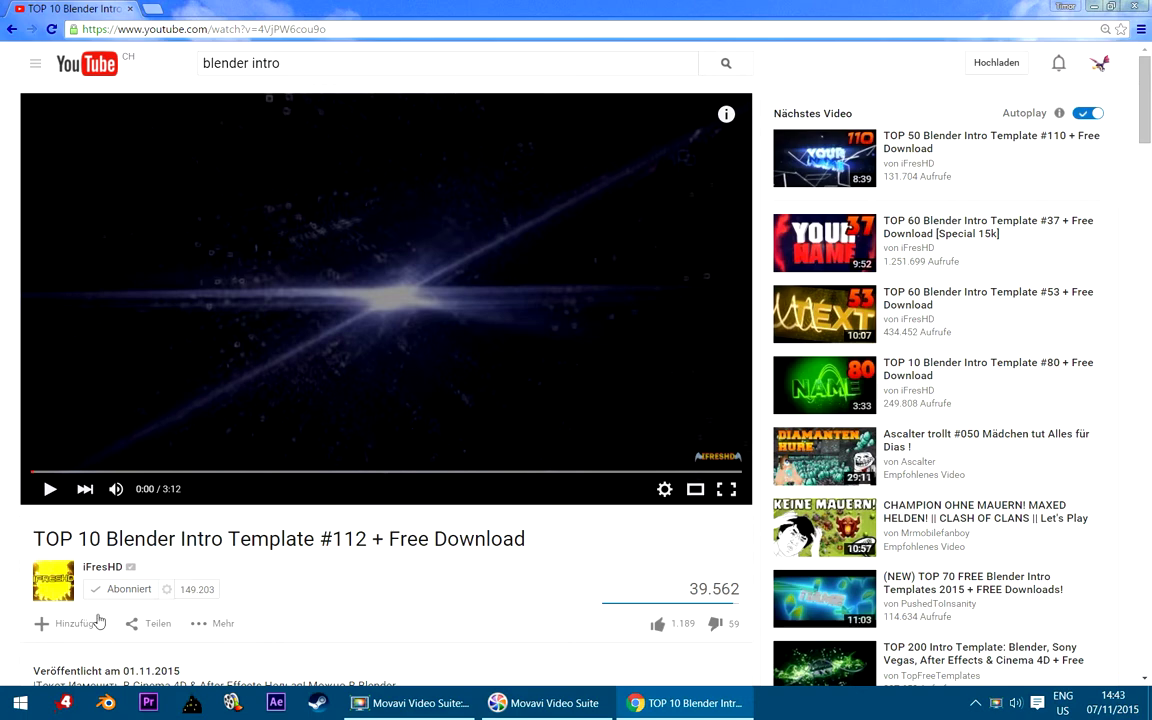
pyautogui.click(50, 488)
pyautogui.click(68, 471)
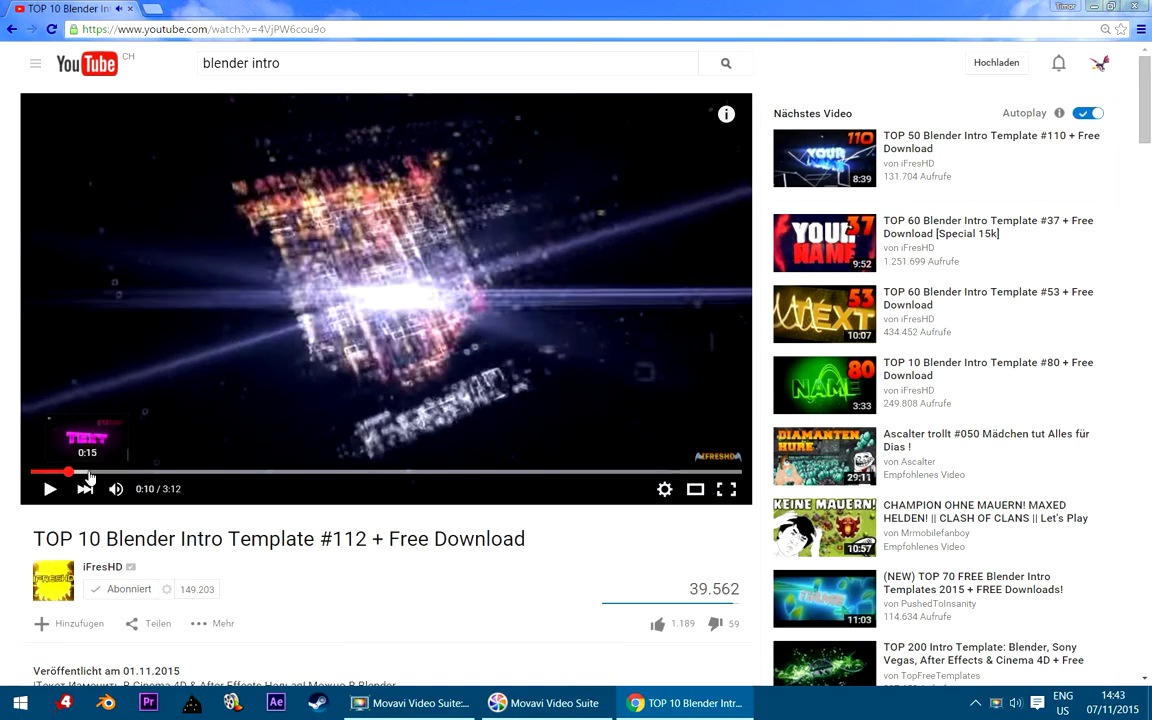
pyautogui.press('space')
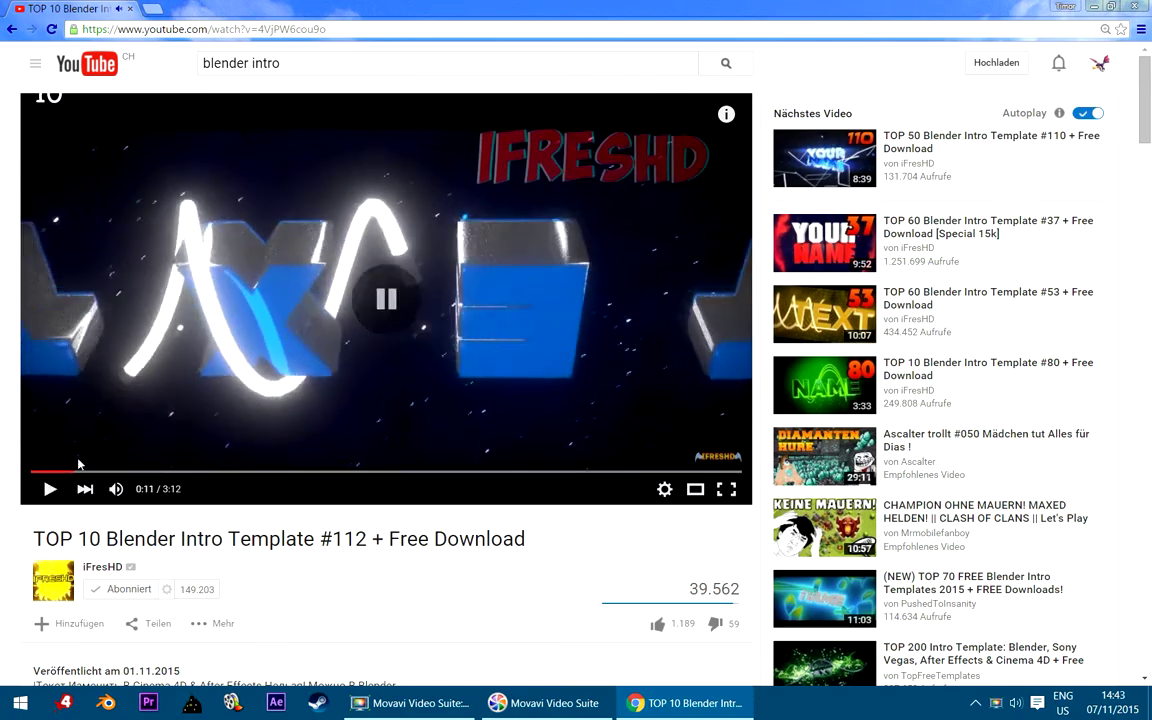
pyautogui.click(73, 481)
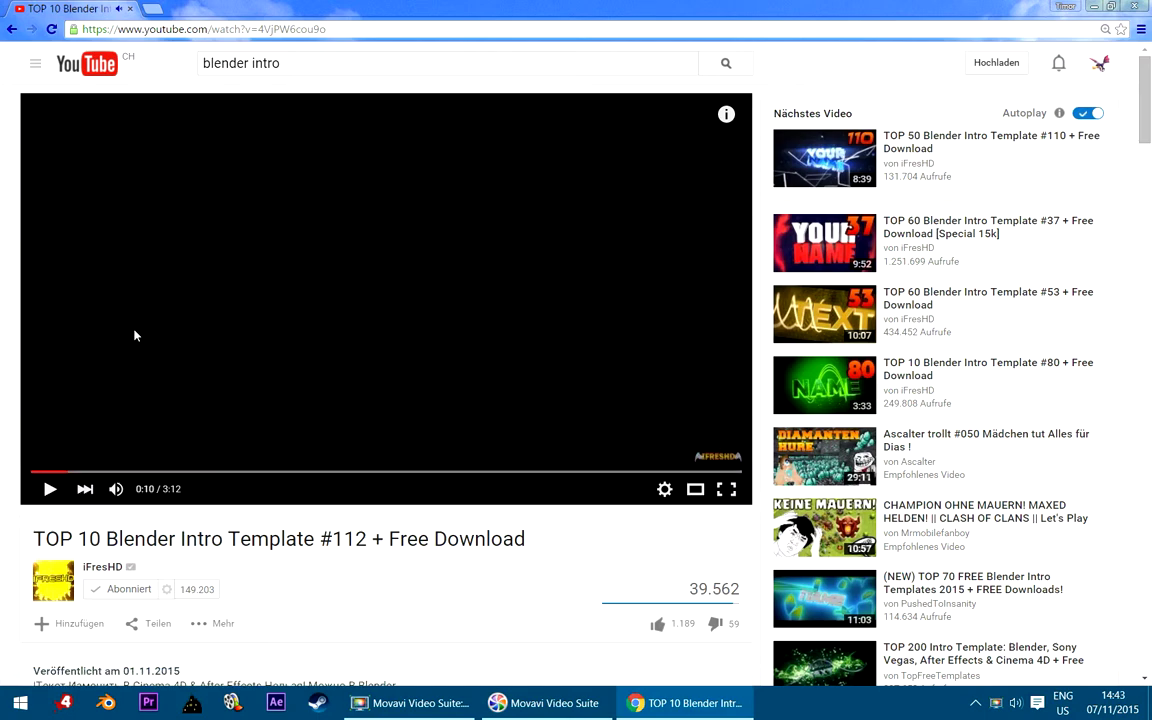
pyautogui.click(175, 346)
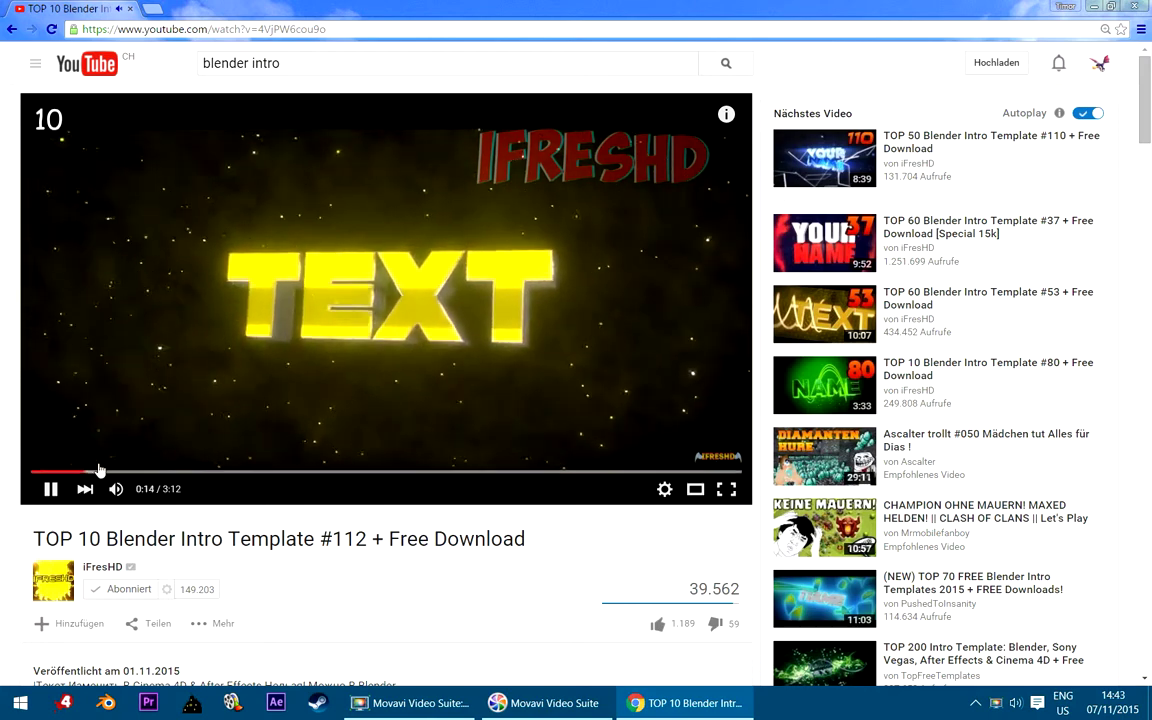
pyautogui.click(156, 401)
# Step: Expand the description and open the BLENDER 60 FPS COLORFUL INTRO TEMPLATE link, pausing its preview
pyautogui.scroll(-2, 147, 390)
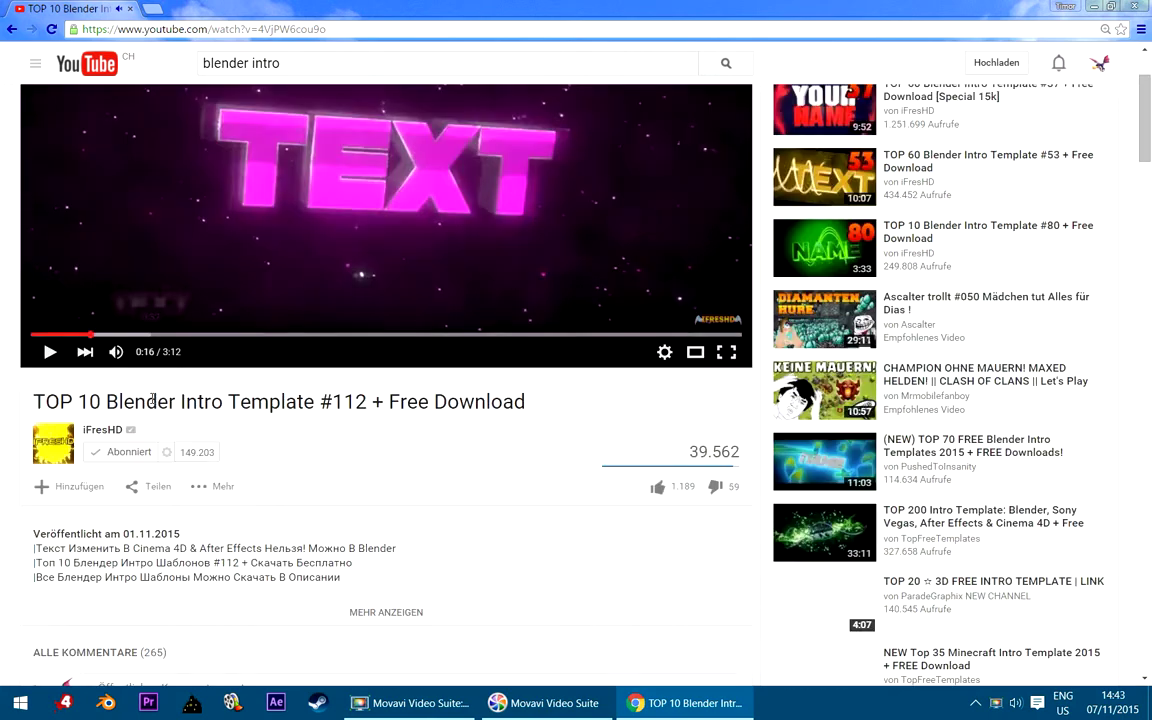
pyautogui.scroll(-1, 258, 541)
pyautogui.click(285, 478)
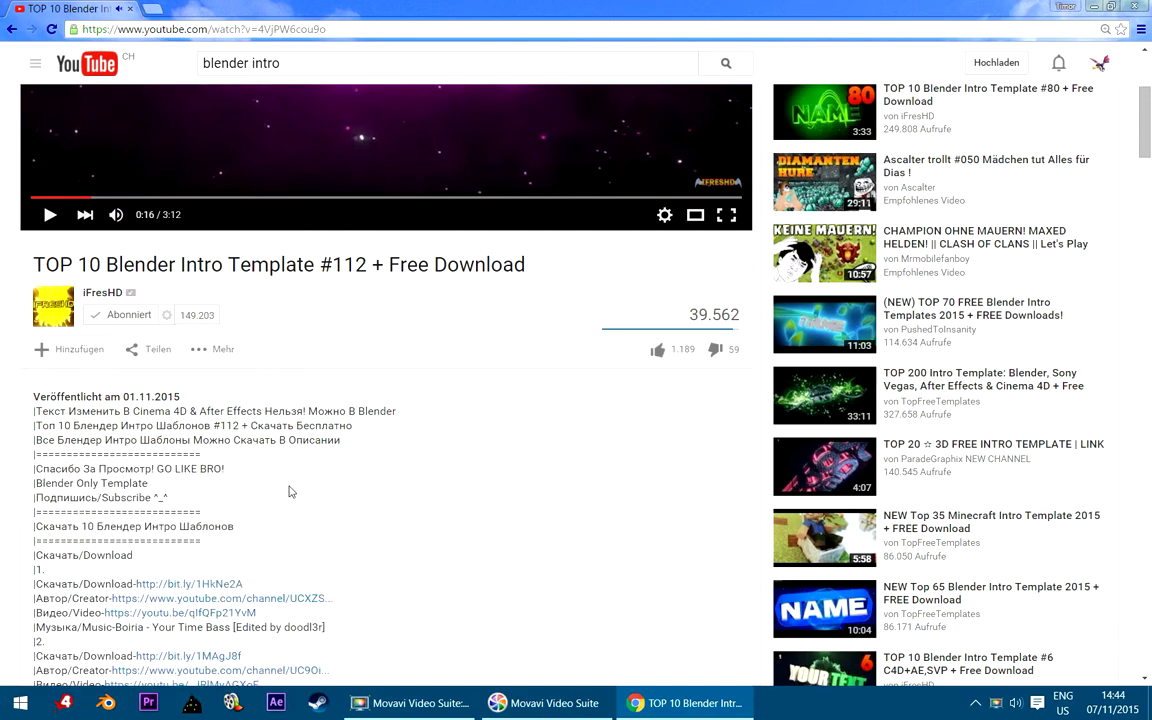
pyautogui.scroll(-4, 252, 488)
pyautogui.scroll(-2, 225, 492)
pyautogui.scroll(-2, 210, 520)
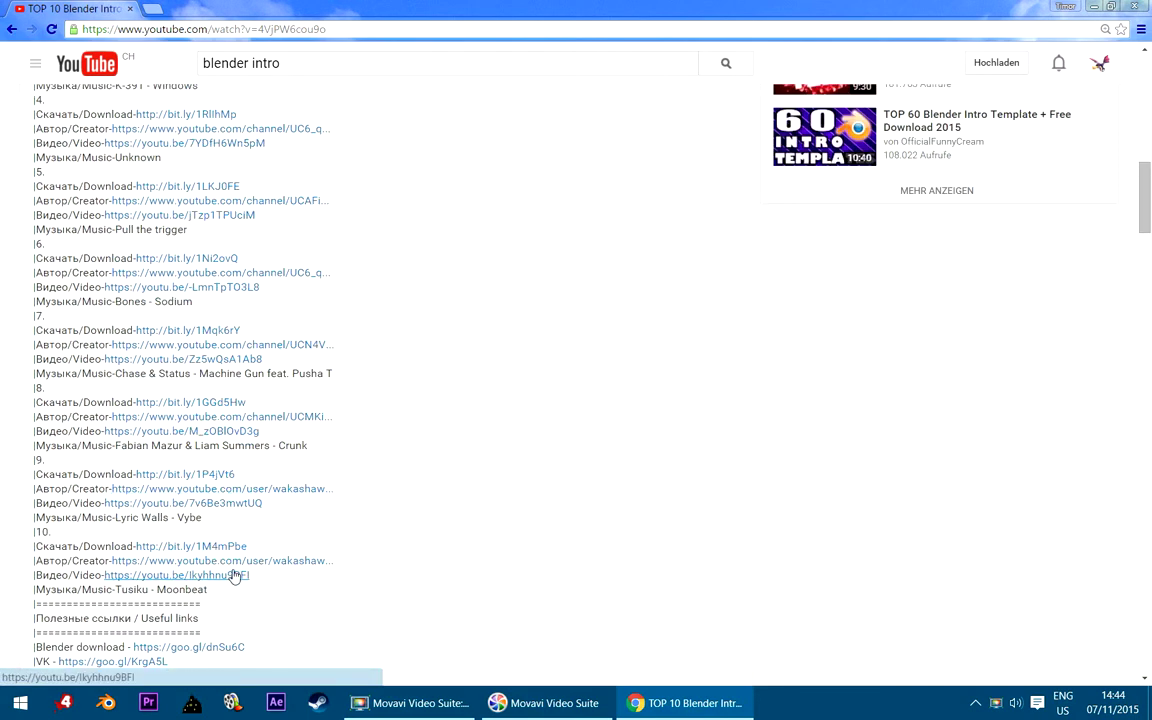
pyautogui.click(215, 578)
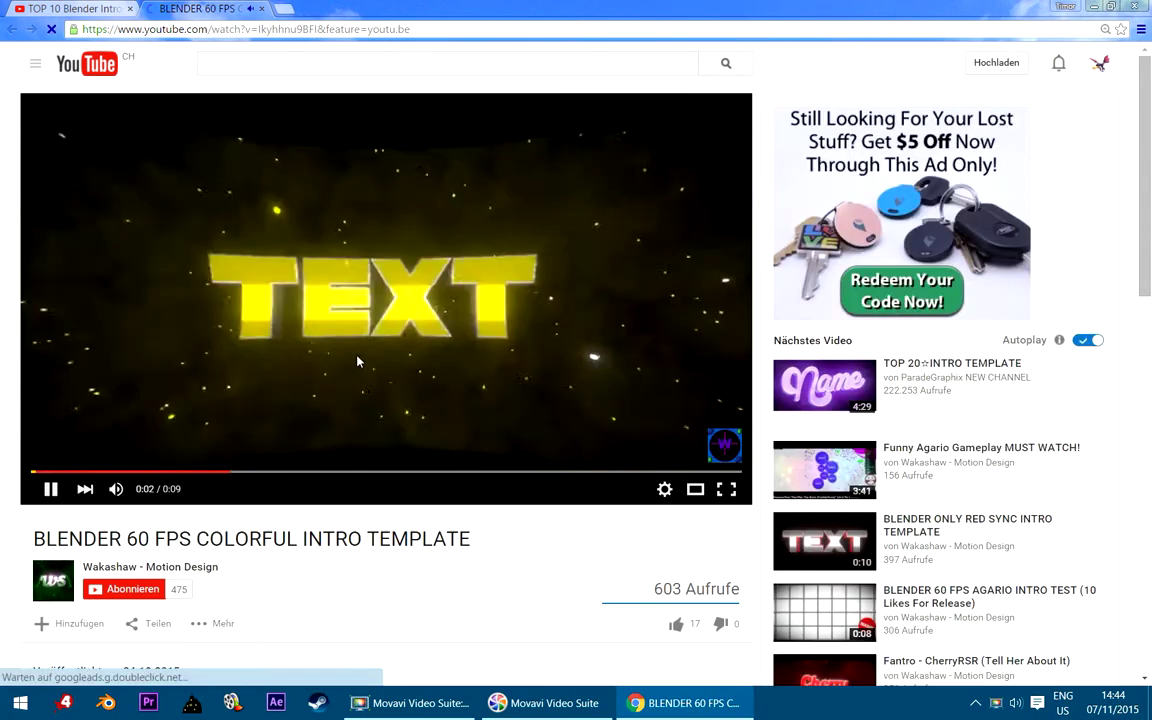
pyautogui.click(347, 373)
pyautogui.scroll(-2, 347, 373)
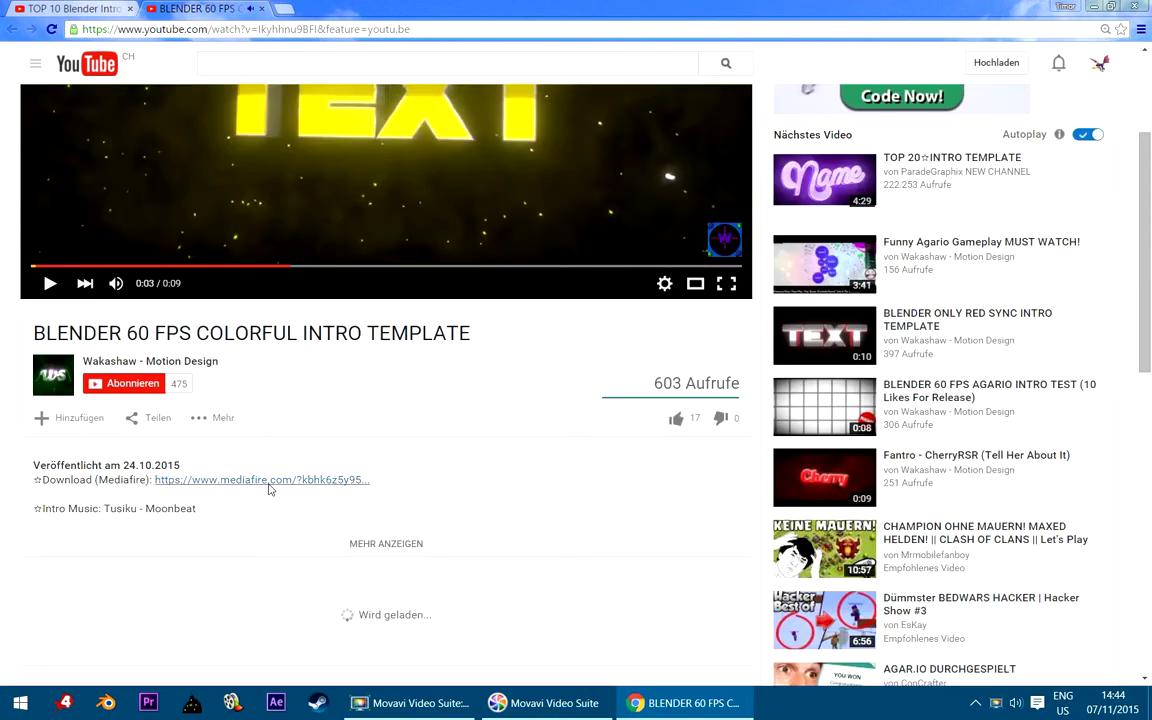
# Step: Open the MediaFire link and start the template ZIP download, closing the ad pop-up
pyautogui.click(272, 478)
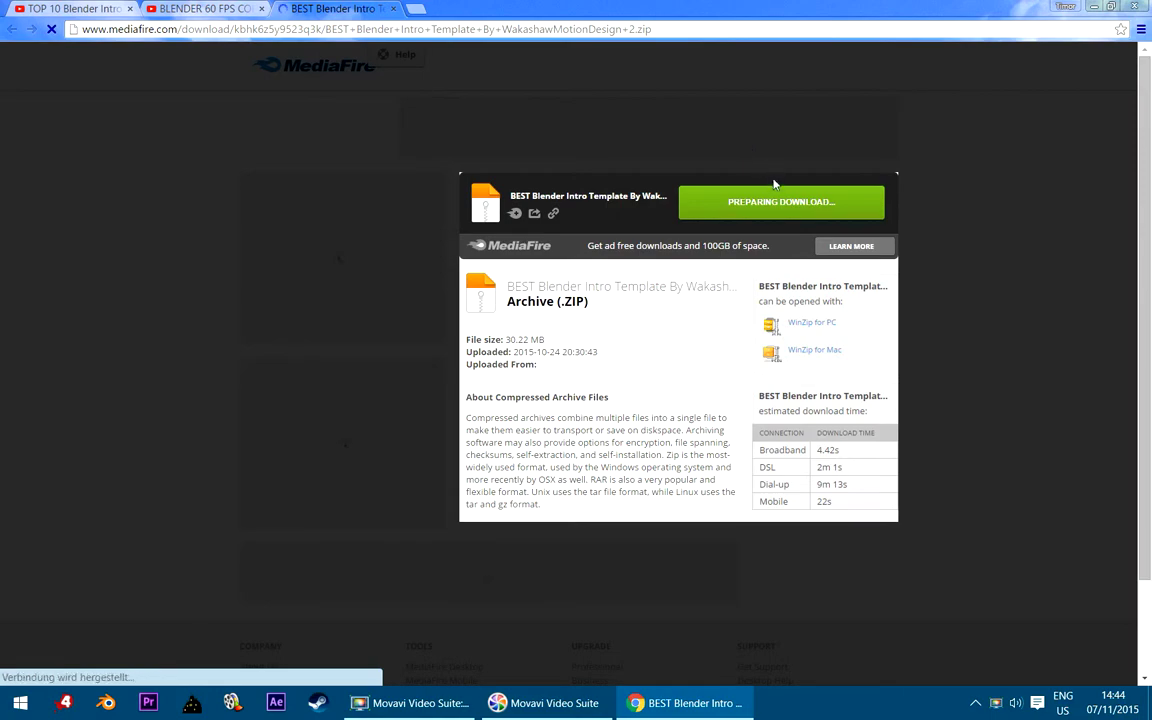
pyautogui.press('super+d')
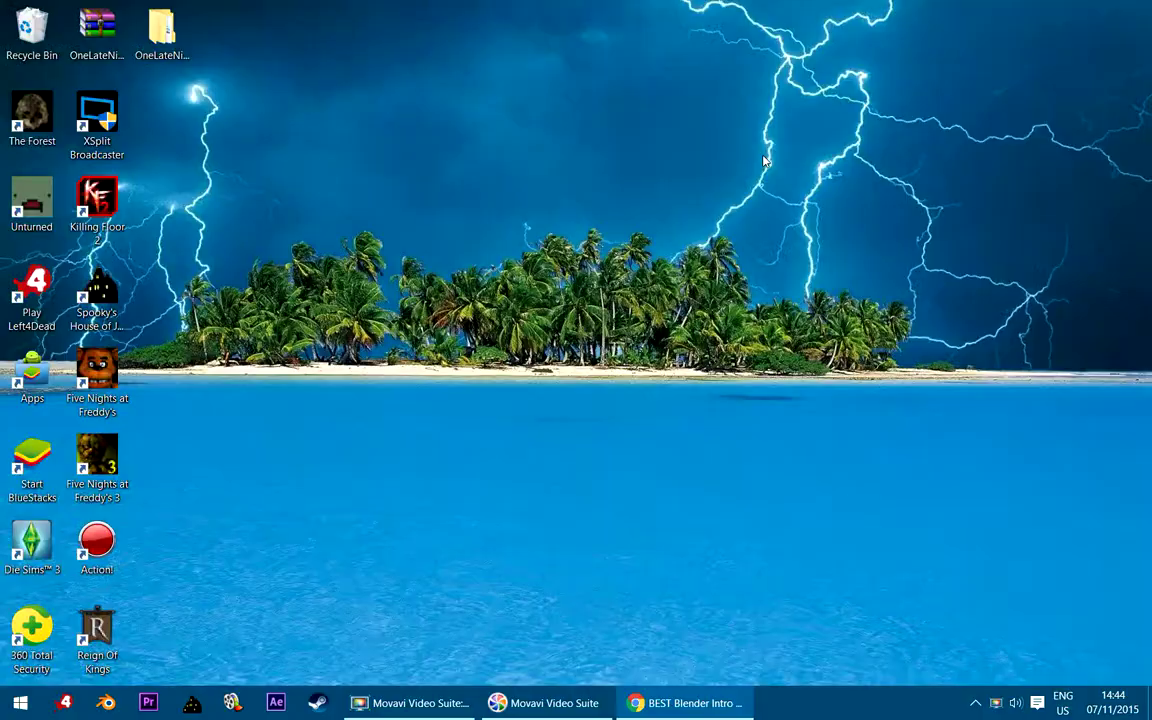
pyautogui.click(690, 155)
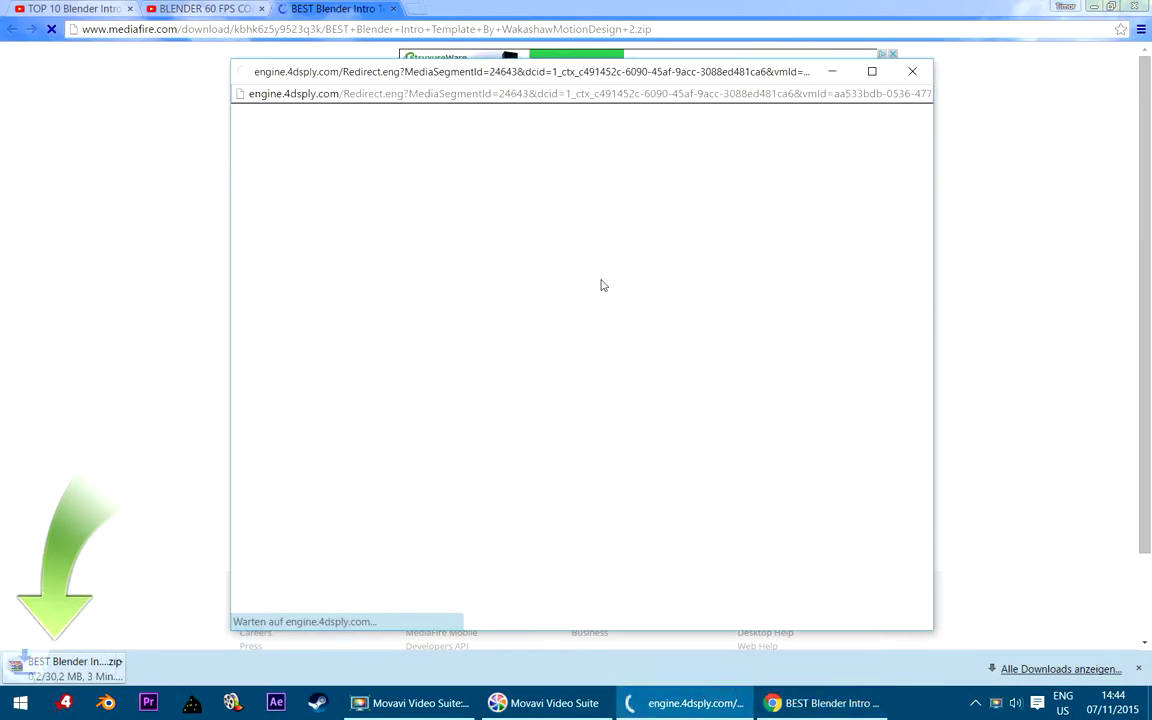
pyautogui.click(912, 71)
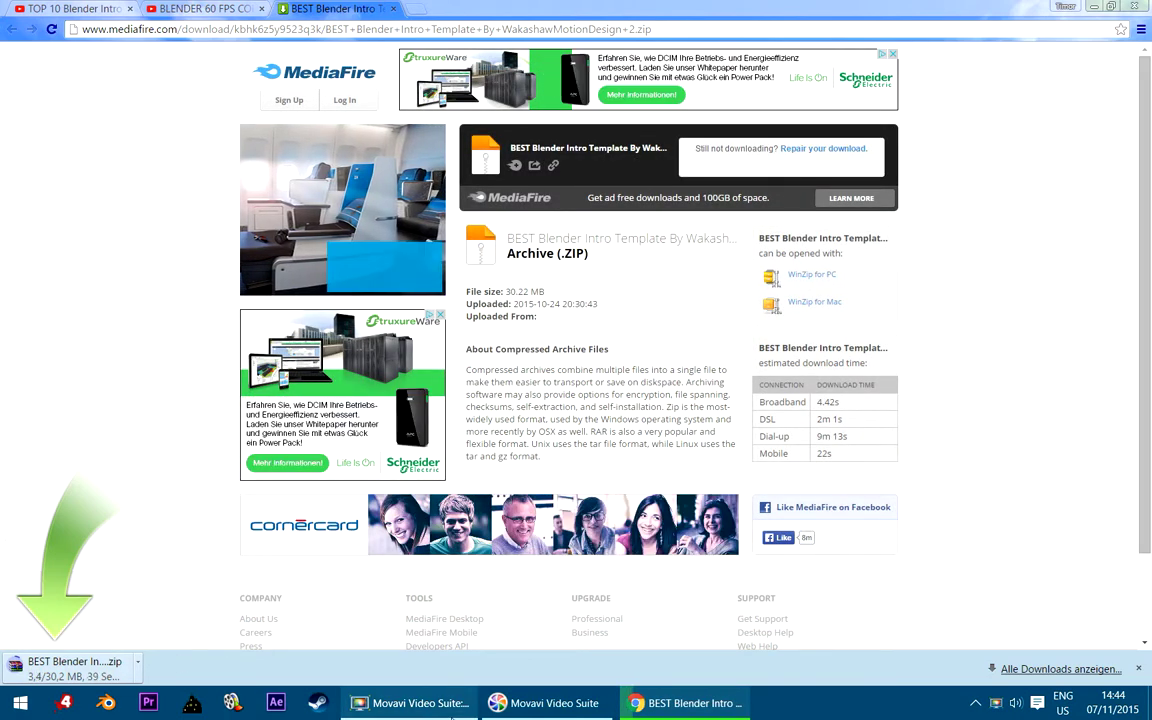
# Step: Minimize the video suite launcher and screen recording panel, then open the downloaded archive's options
pyautogui.click(548, 703)
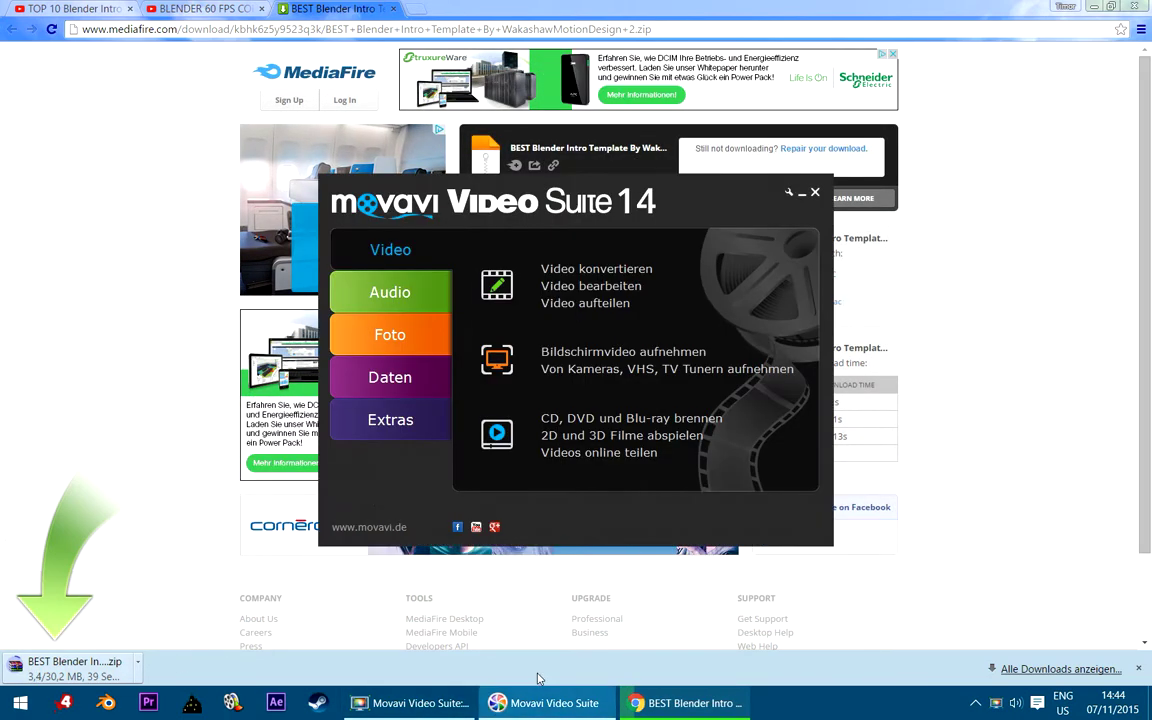
pyautogui.click(800, 197)
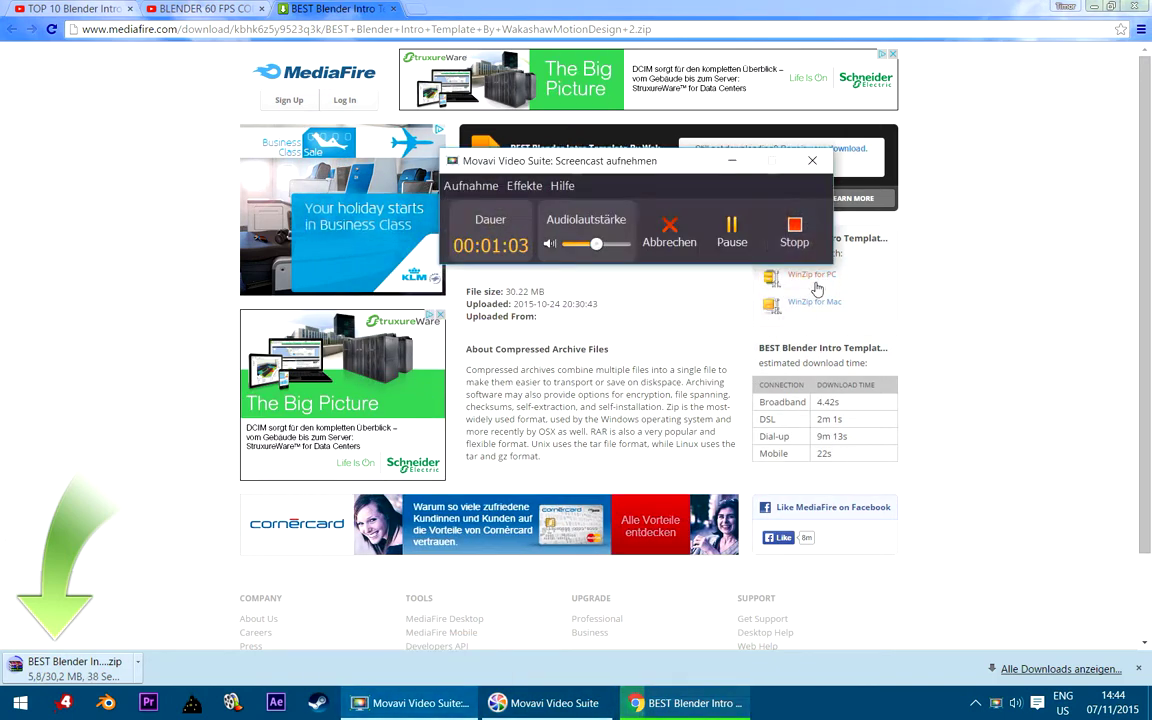
pyautogui.moveTo(721, 194); pyautogui.dragTo(755, 203)
pyautogui.click(762, 172)
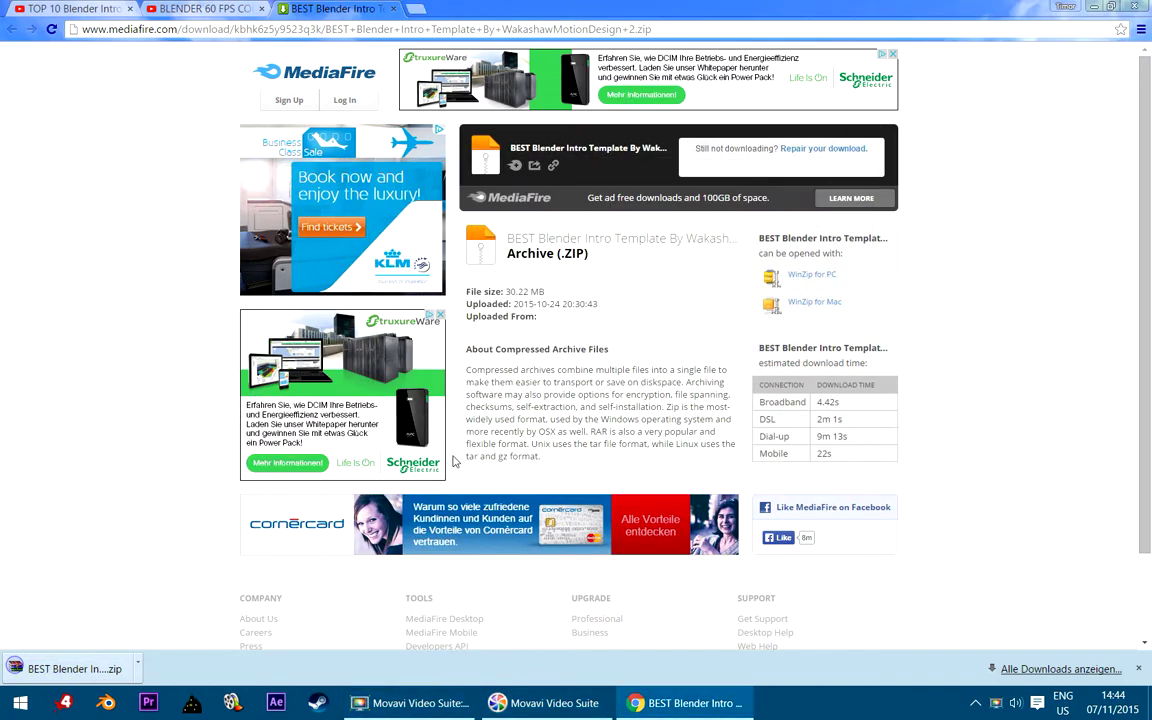
pyautogui.click(138, 668)
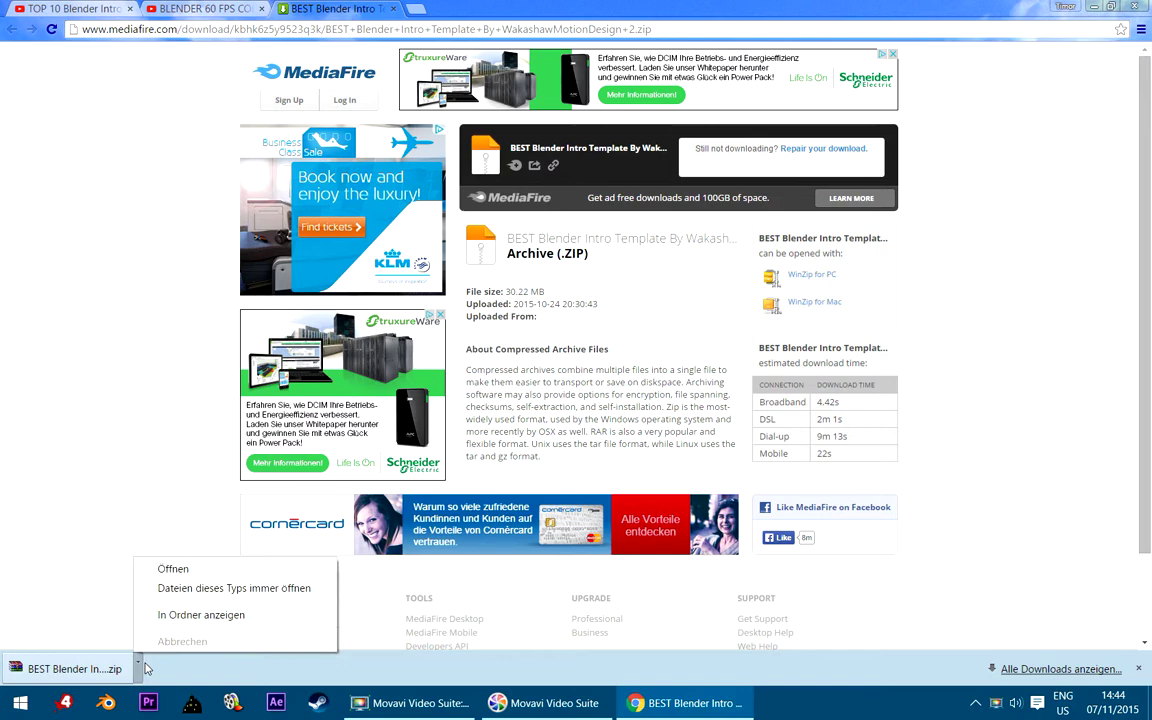
# Step: Extract the template ZIP into Downloads, replacing existing files, and open Template 51.blend
pyautogui.click(155, 555)
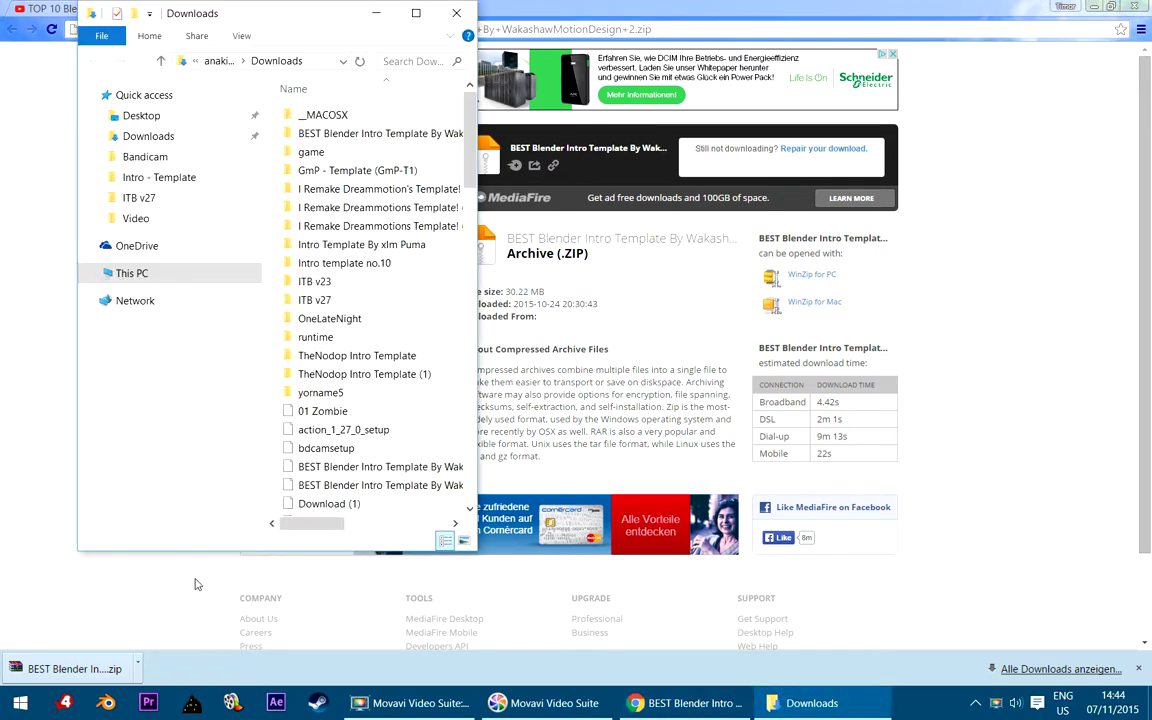
pyautogui.rightClick(330, 467)
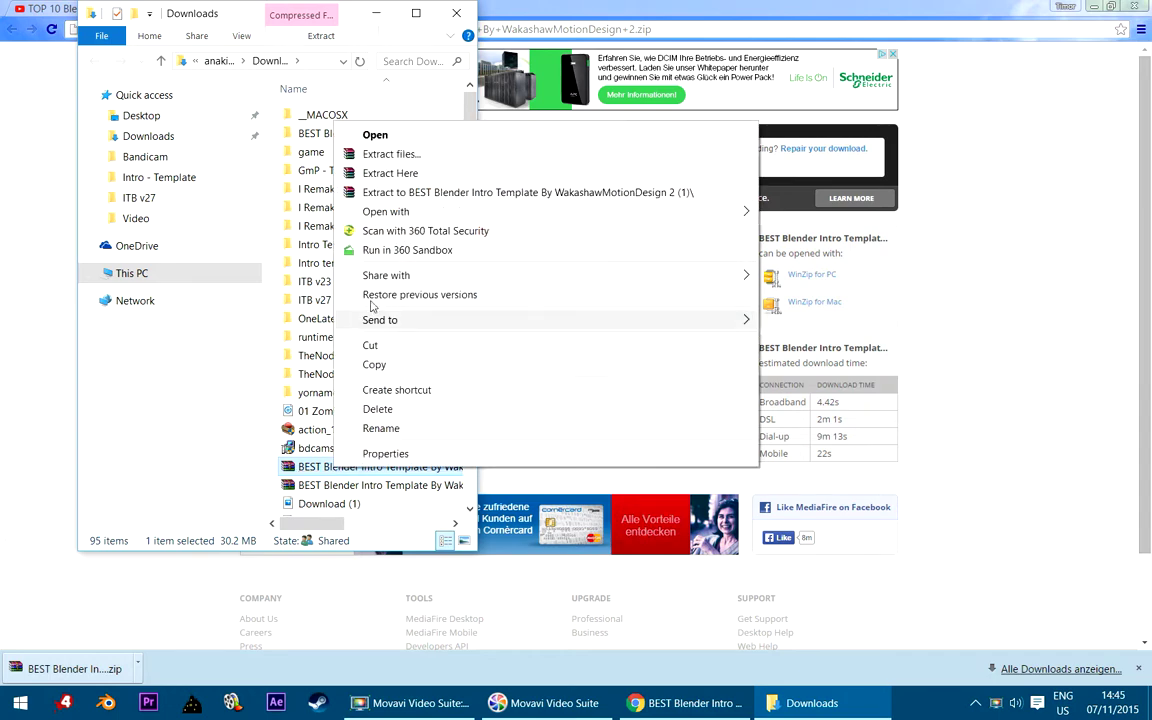
pyautogui.click(410, 174)
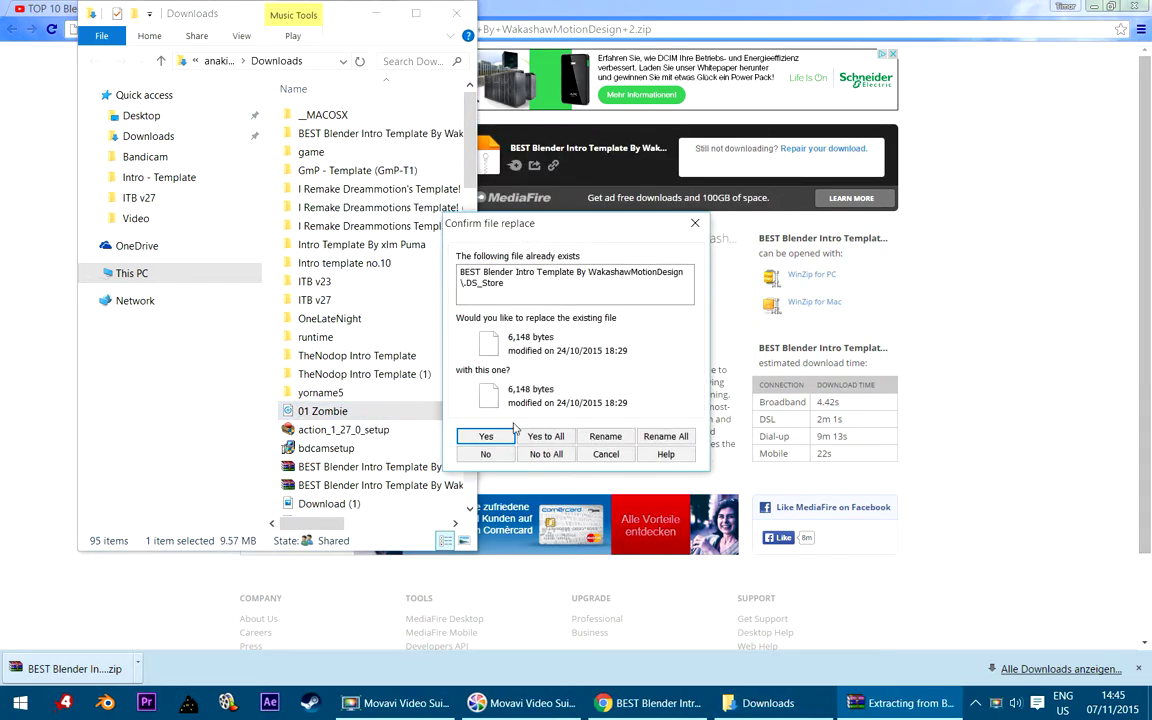
pyautogui.click(485, 437)
pyautogui.click(485, 437)
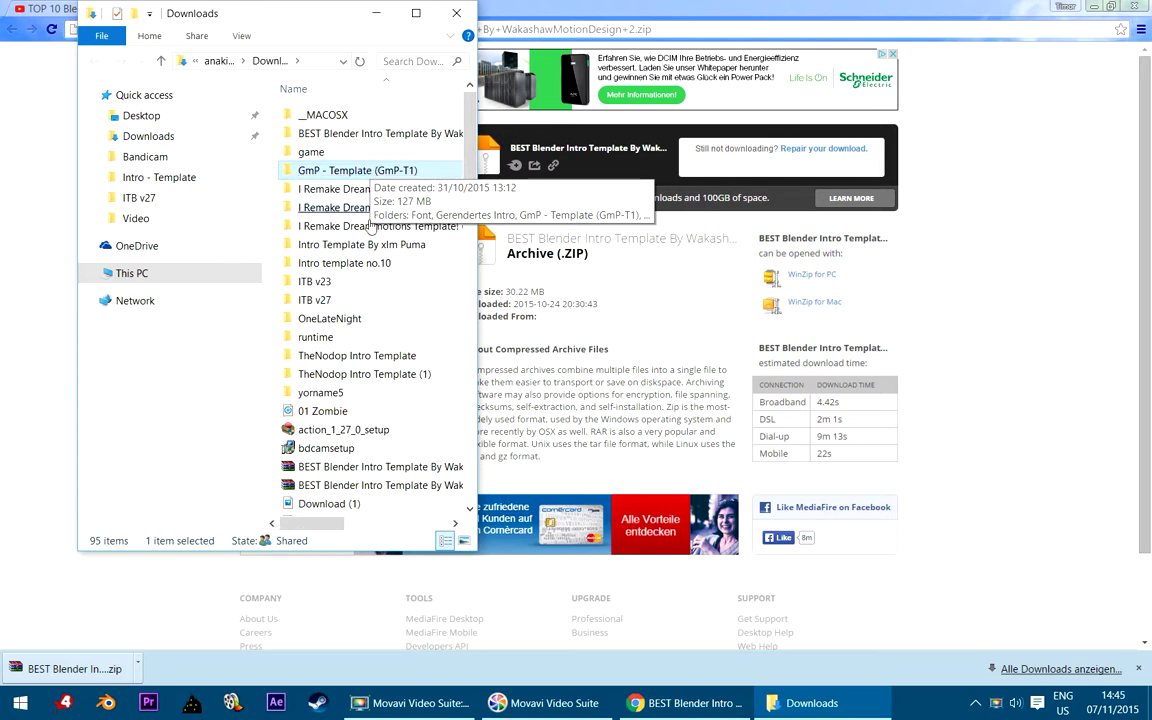
pyautogui.click(407, 141)
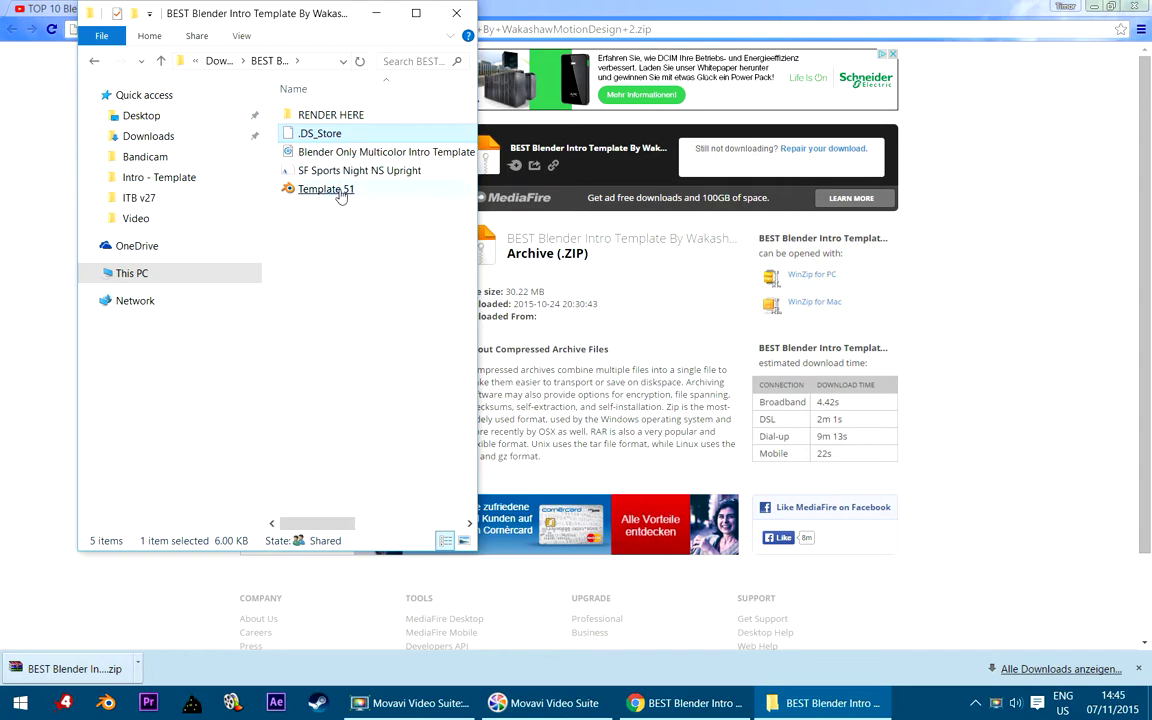
pyautogui.click(338, 190)
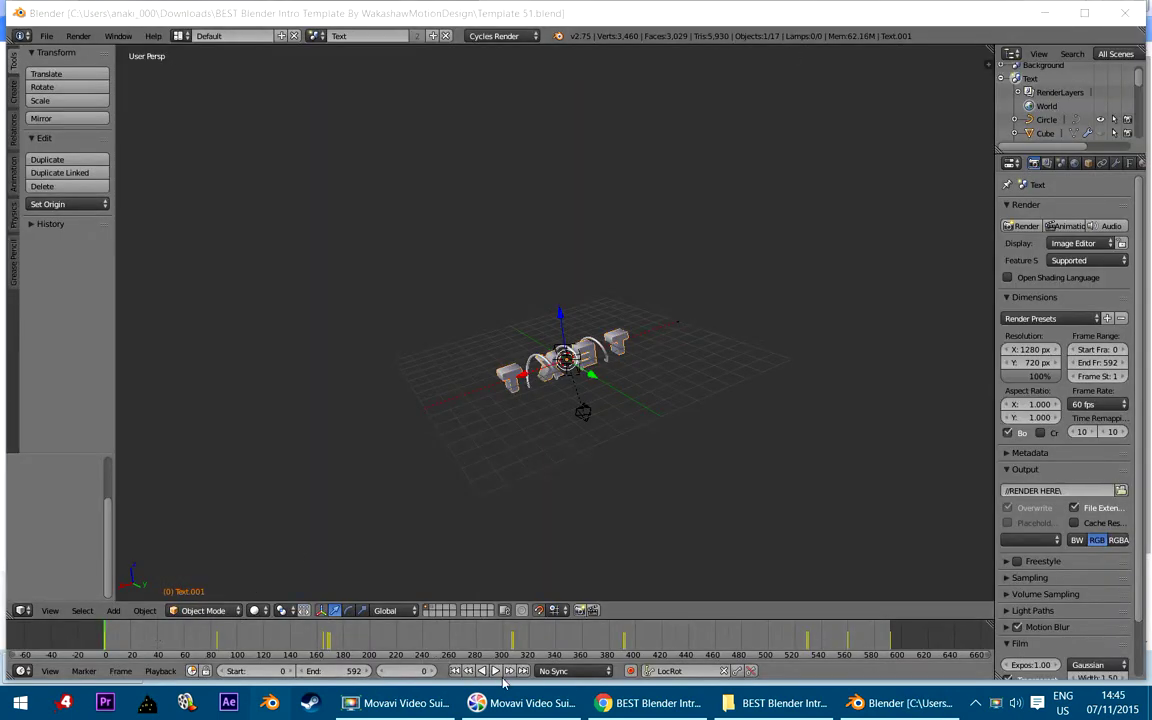
# Step: Play and scrub the animation in camera view, pausing at frame 228 where TEXT is readable
pyautogui.click(494, 672)
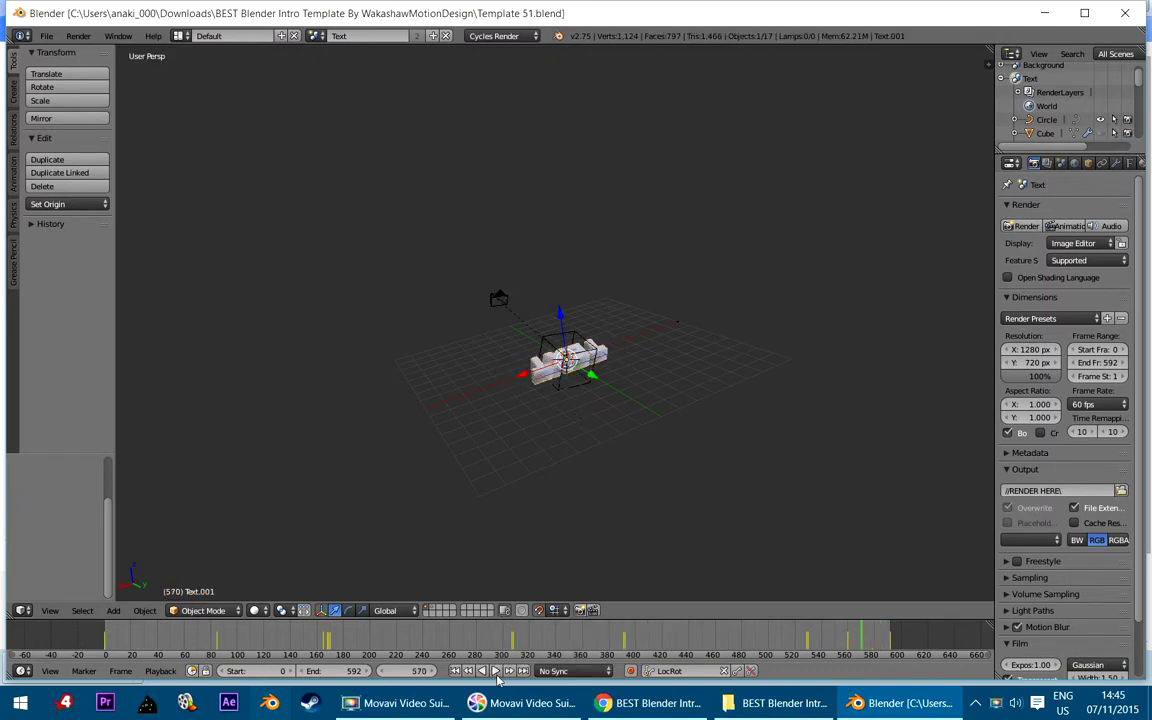
pyautogui.moveTo(836, 650); pyautogui.dragTo(106, 652)
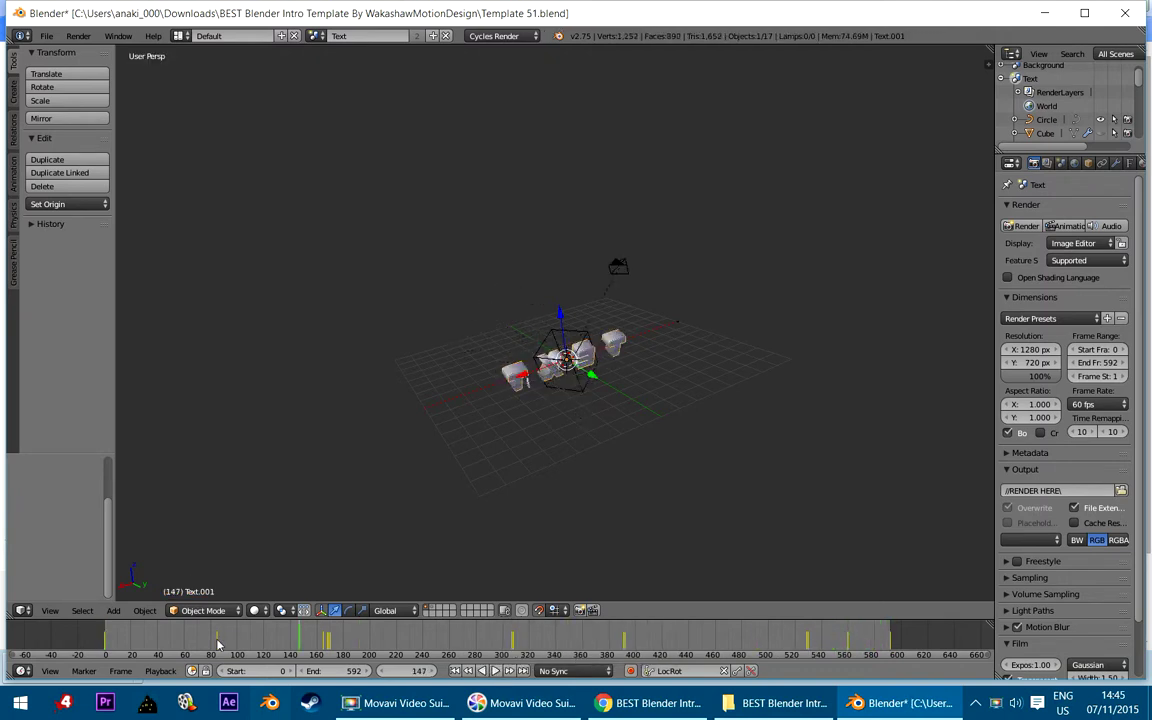
pyautogui.click(493, 671)
pyautogui.click(50, 610)
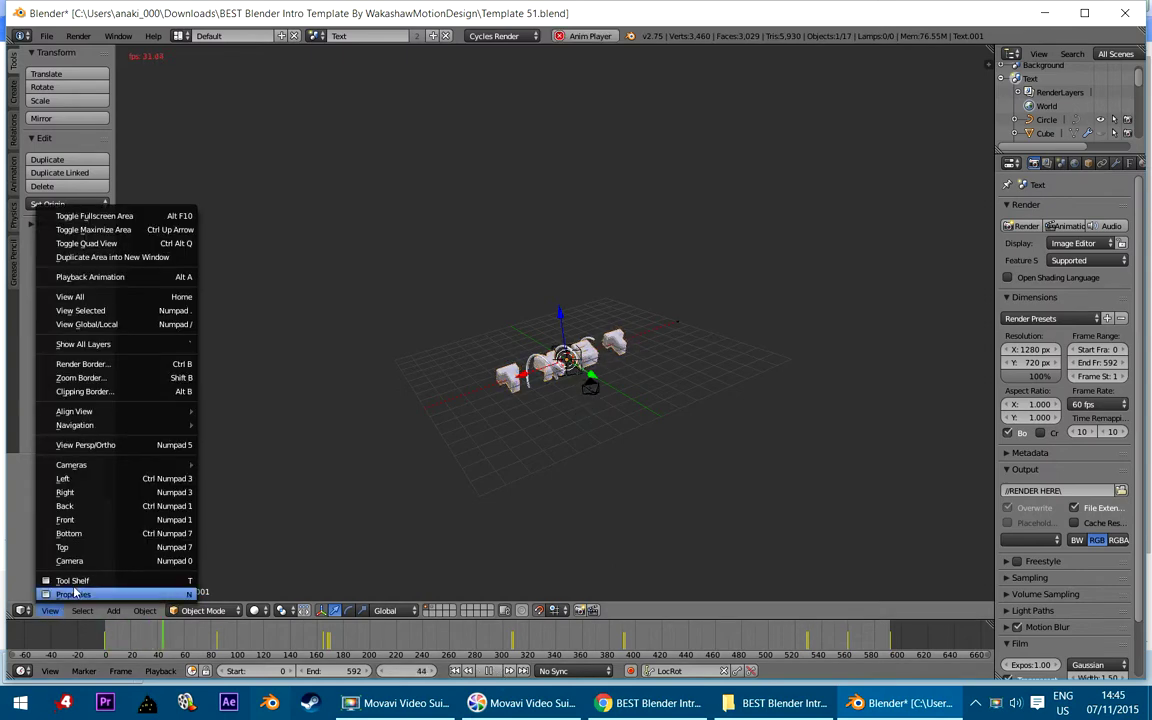
pyautogui.click(69, 561)
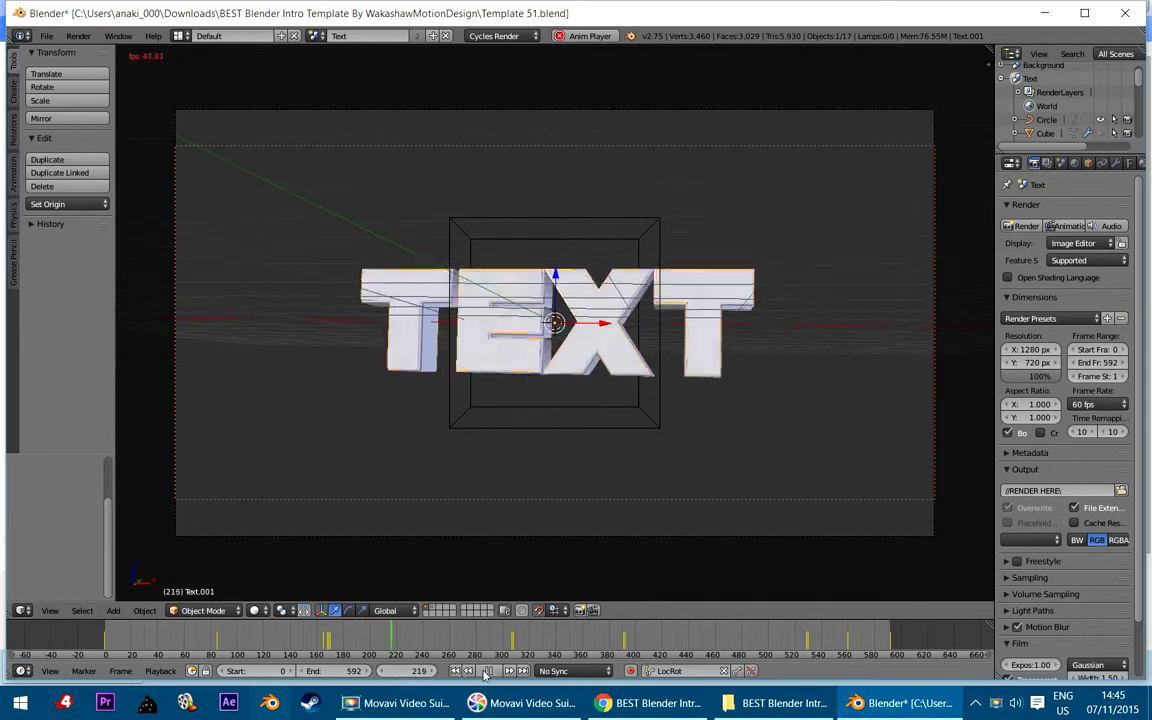
pyautogui.click(487, 671)
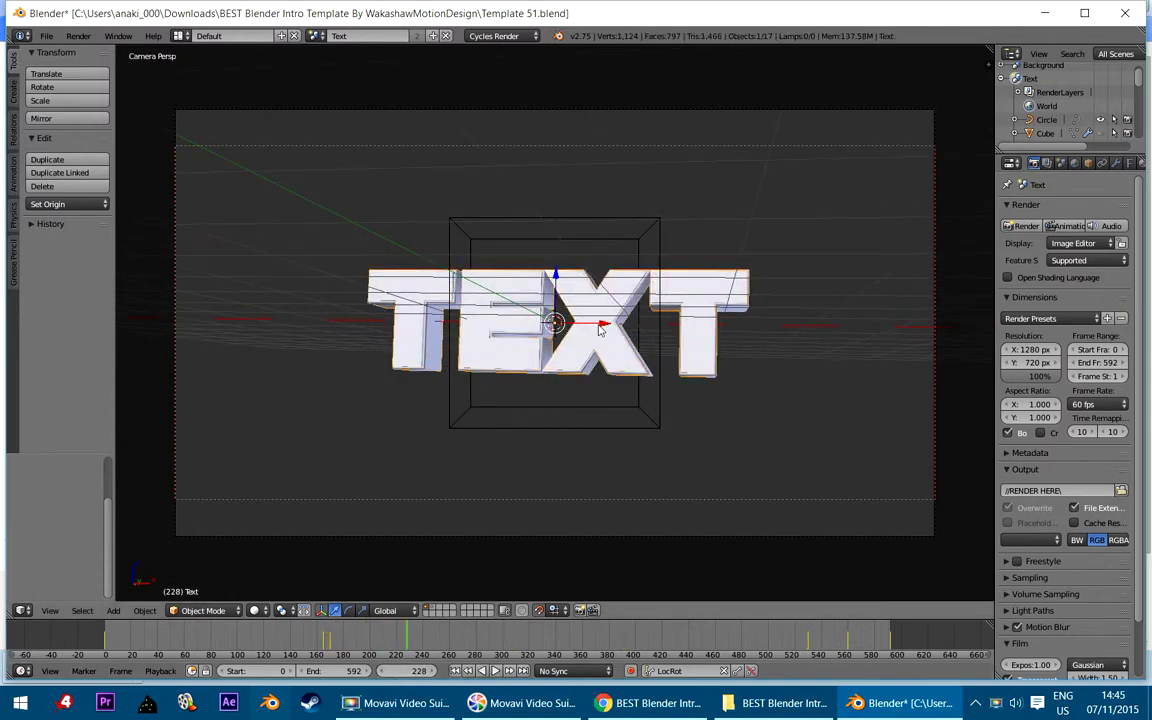
# Step: Edit the letters of the two 3D text objects so the title reads TIMOR
pyautogui.press('Tab')
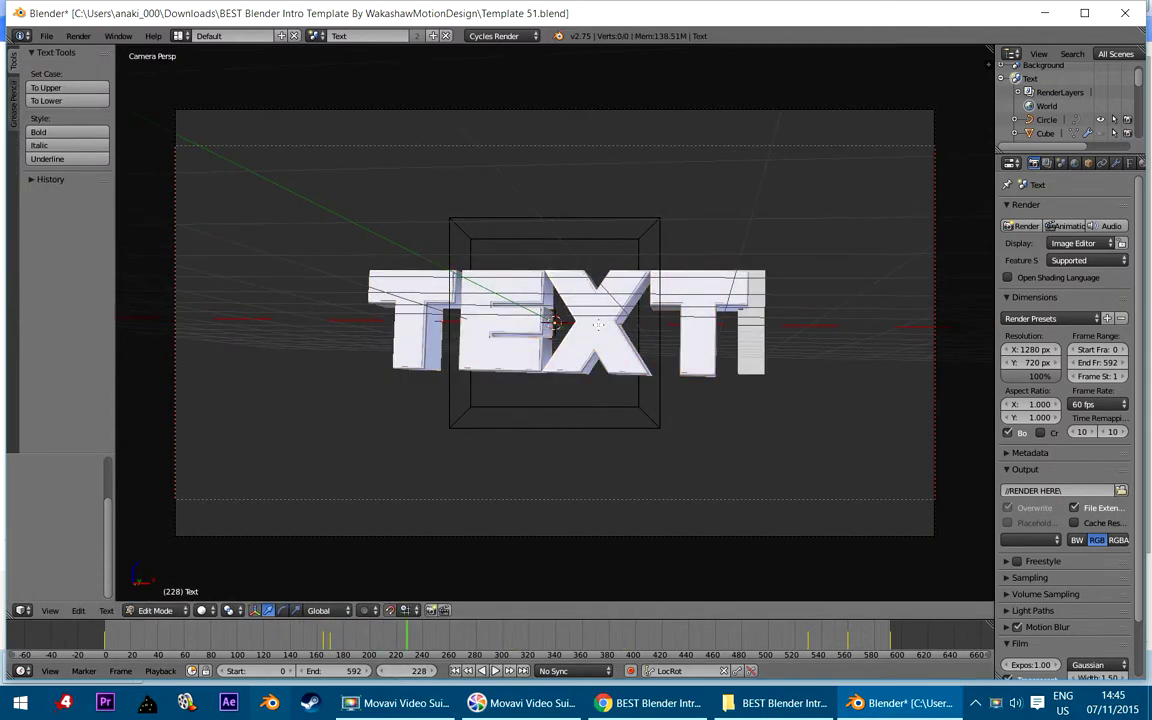
pyautogui.press('BackSpace')
pyautogui.write('R')
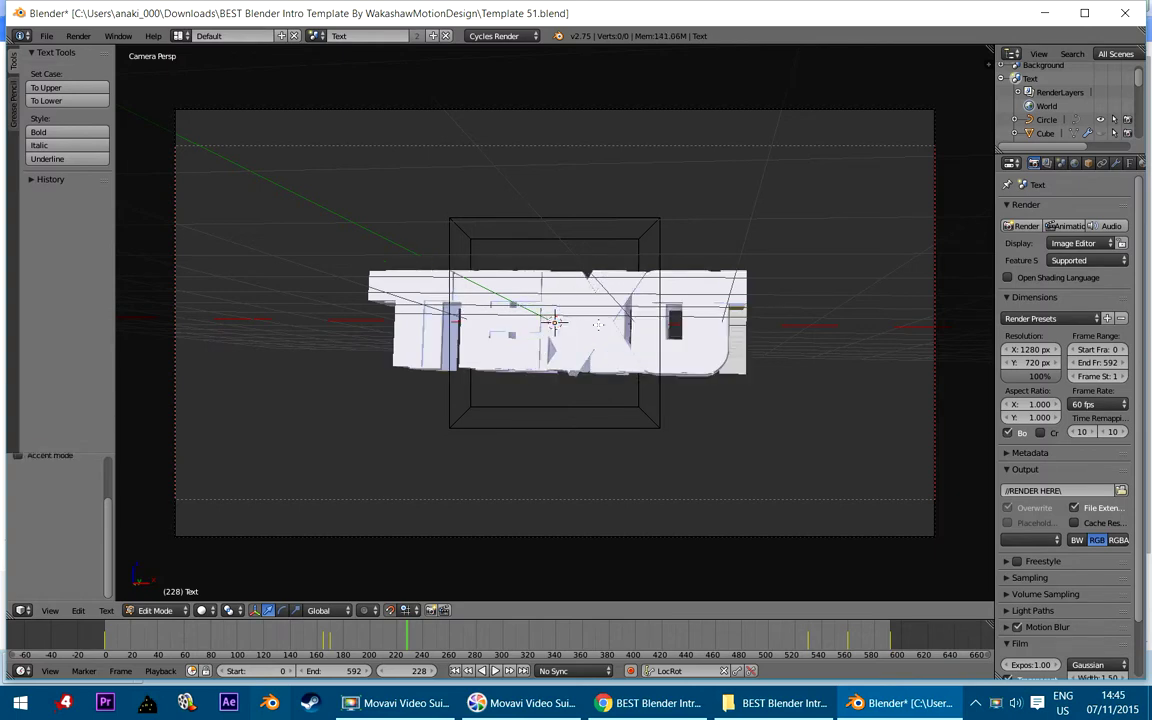
pyautogui.press('Tab')
pyautogui.rightClick(700, 331)
pyautogui.press('Tab')
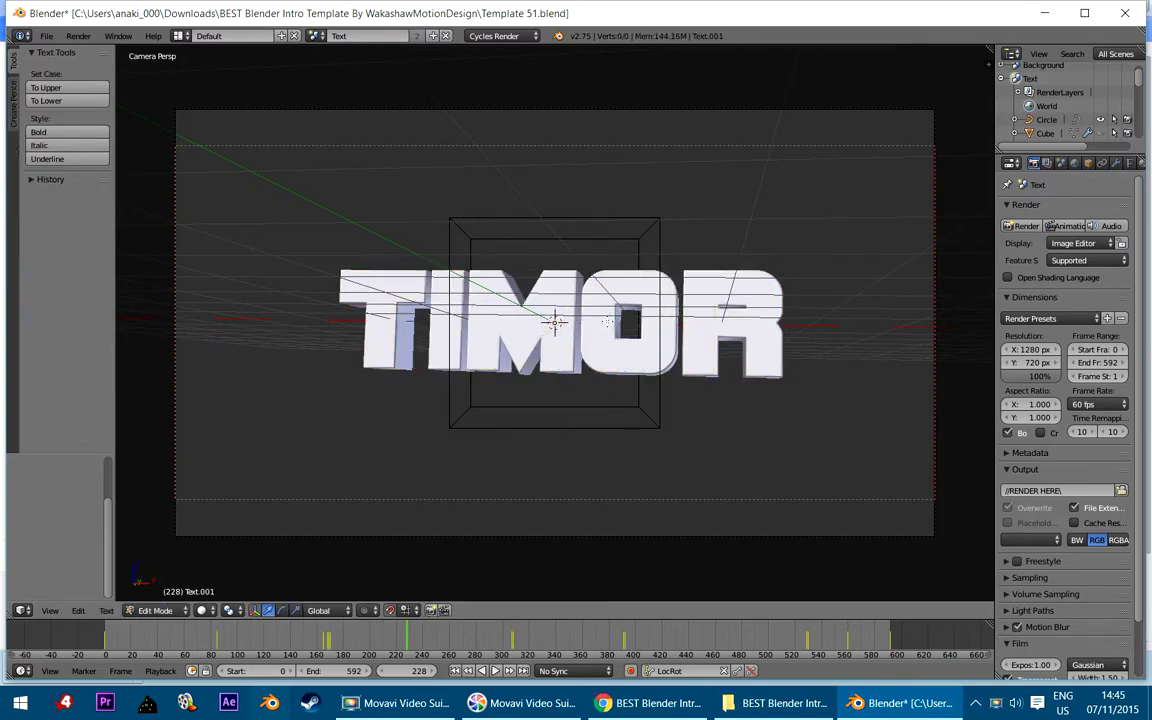
pyautogui.write('O')
pyautogui.press('Tab')
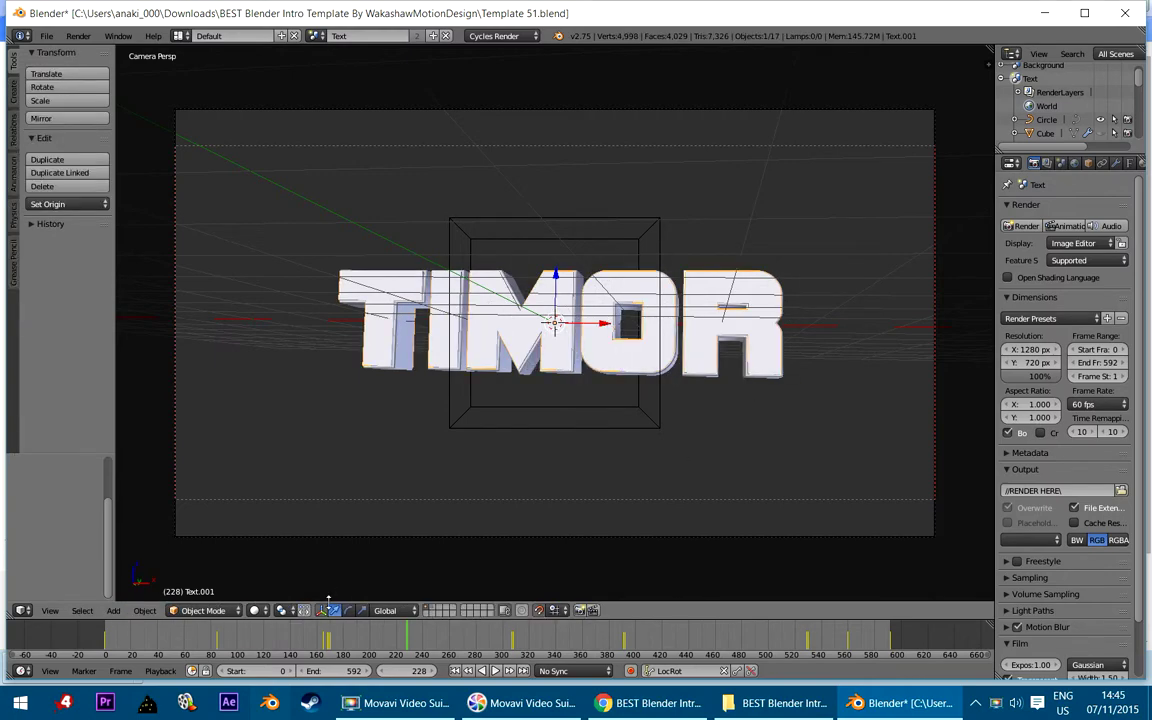
# Step: Rewind and play the animation to preview the new title, then return to the start
pyautogui.hotkey('shift', 'Left')
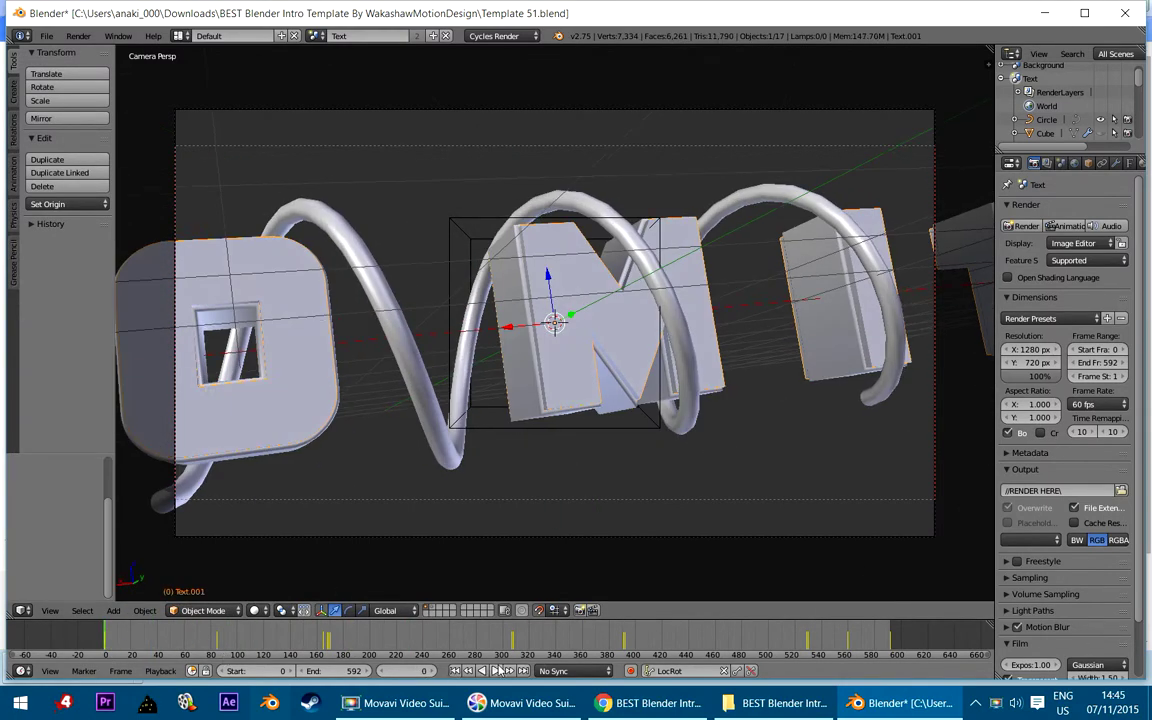
pyautogui.click(497, 671)
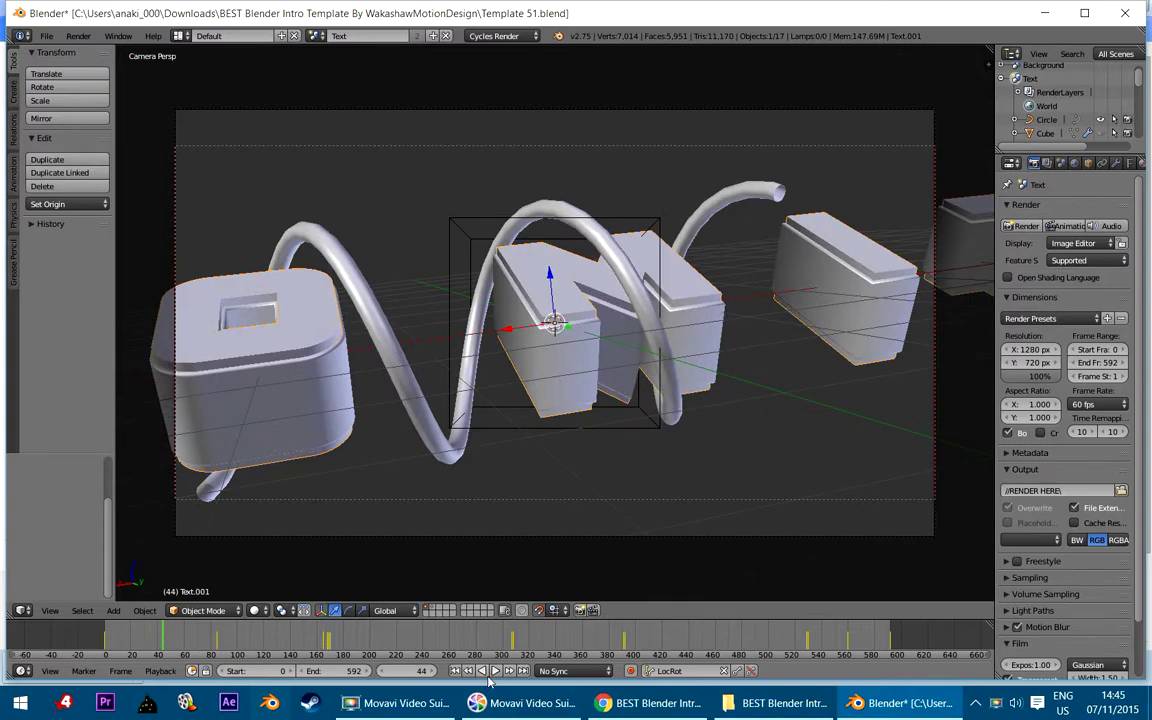
pyautogui.hotkey('shift', 'Left')
# Step: Replay the animation from frame 0 to check the TIMOR title, then stop it
pyautogui.click(496, 671)
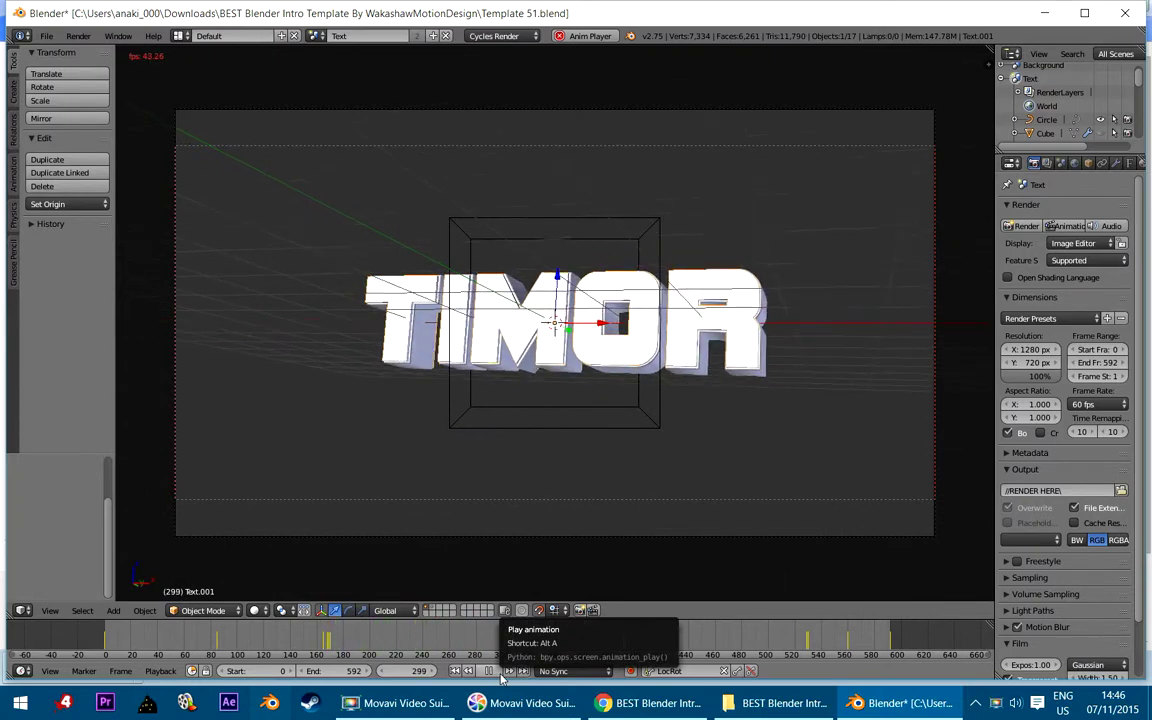
pyautogui.press('Escape')
pyautogui.scroll(-1, 1143, 365)
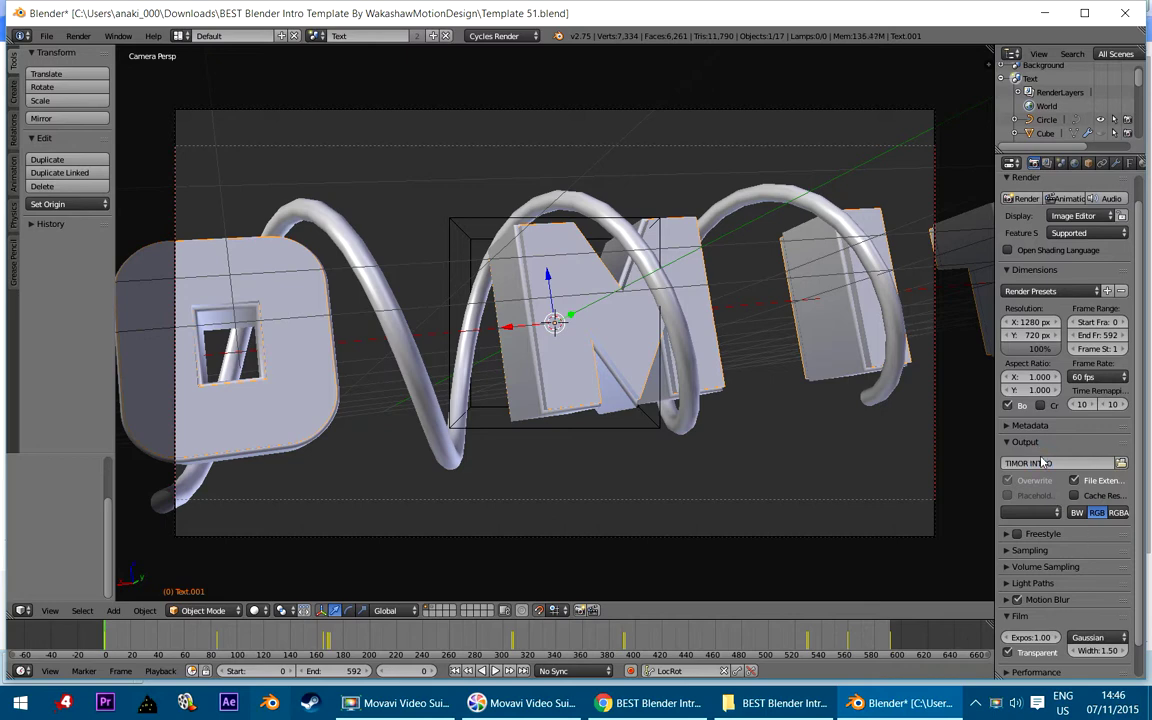
# Step: Set the output format to AVI JPEG and browse the output location into the RENDER HERE folder
pyautogui.click(1052, 512)
pyautogui.click(1032, 404)
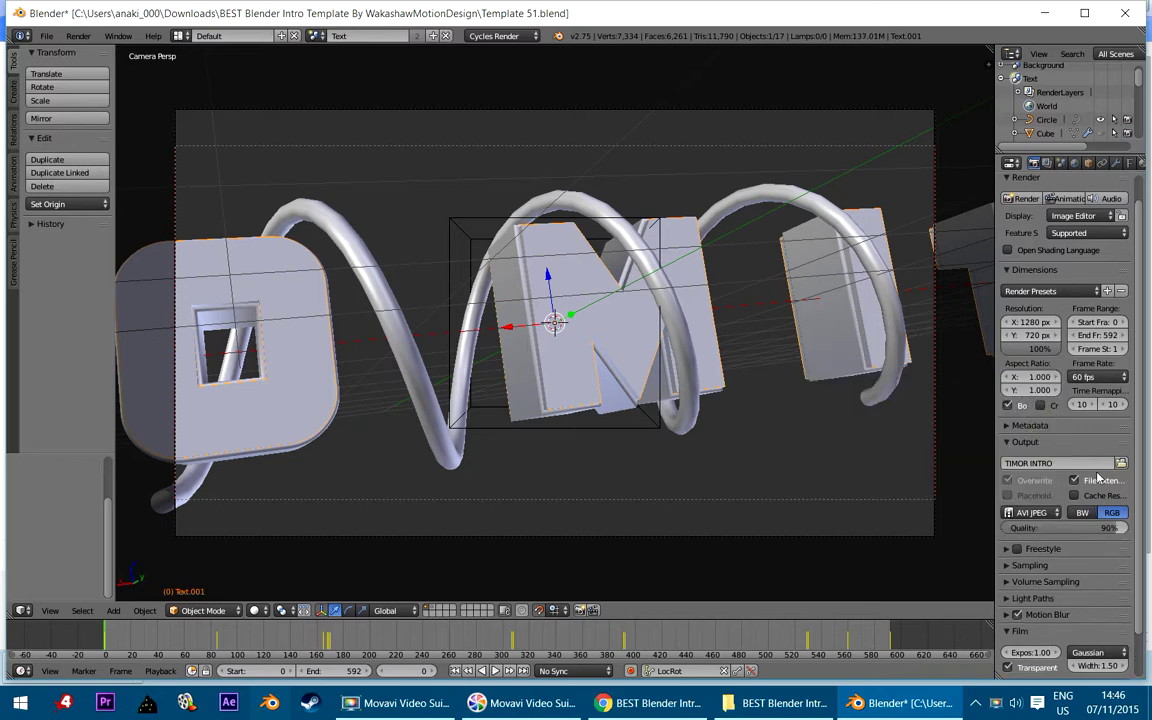
pyautogui.scroll(2, 1071, 380)
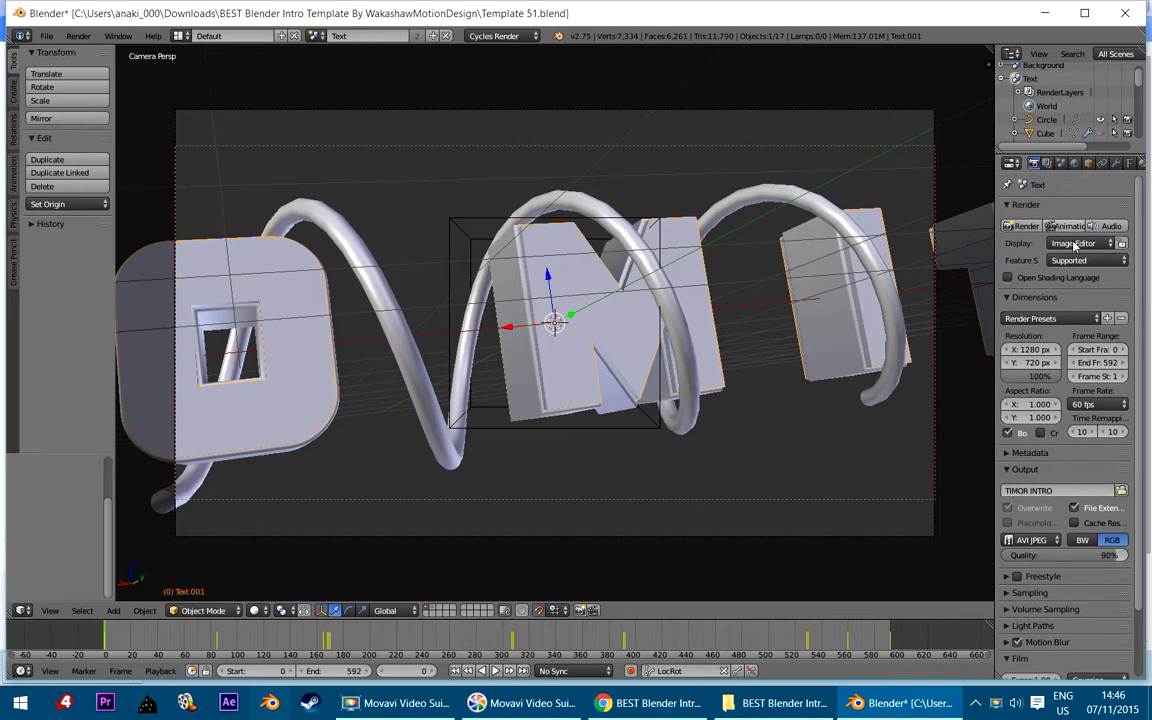
pyautogui.click(1120, 491)
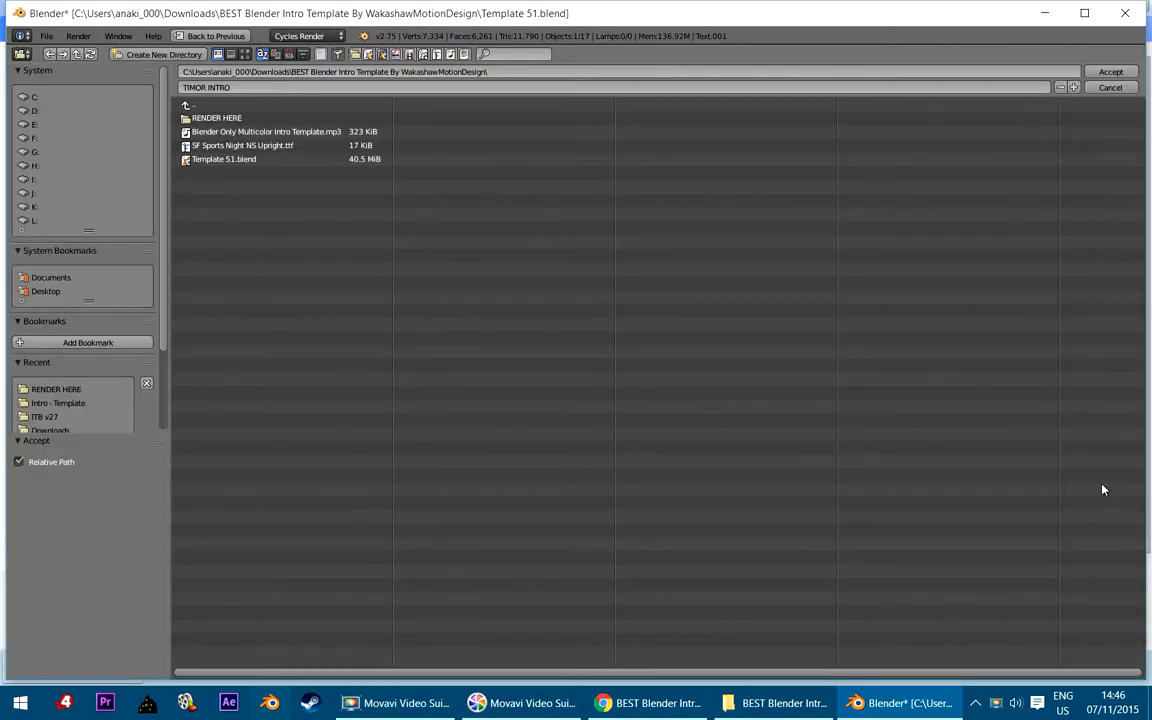
pyautogui.click(216, 118)
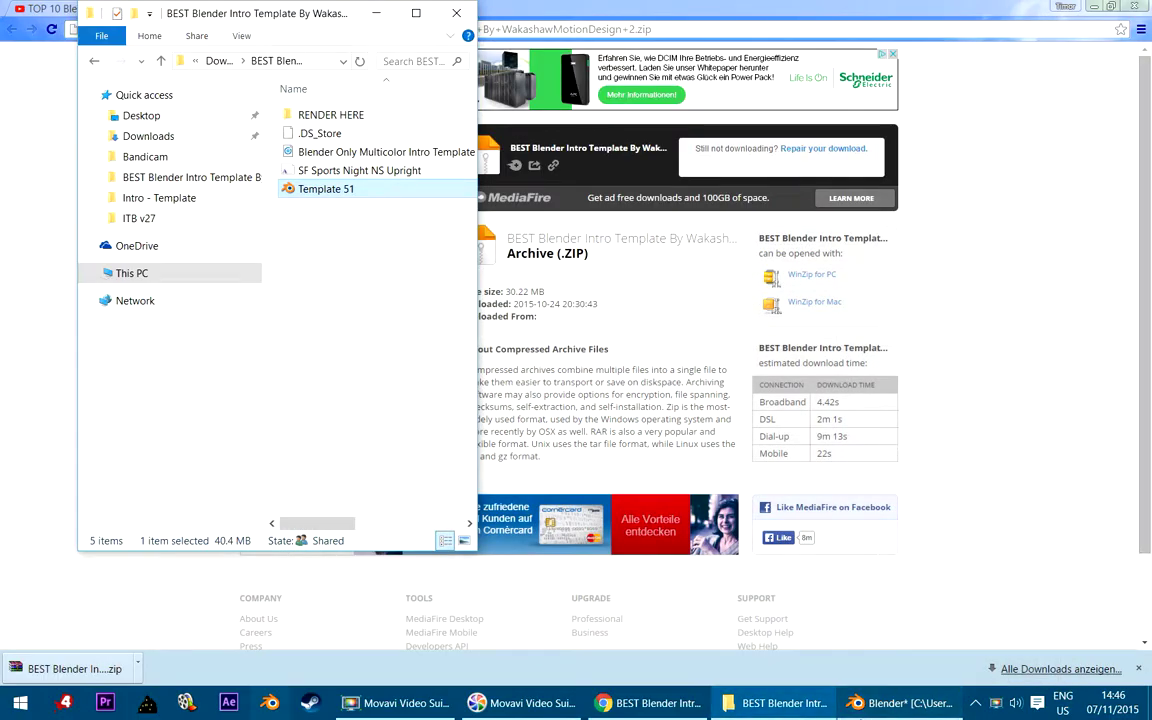
pyautogui.click(898, 703)
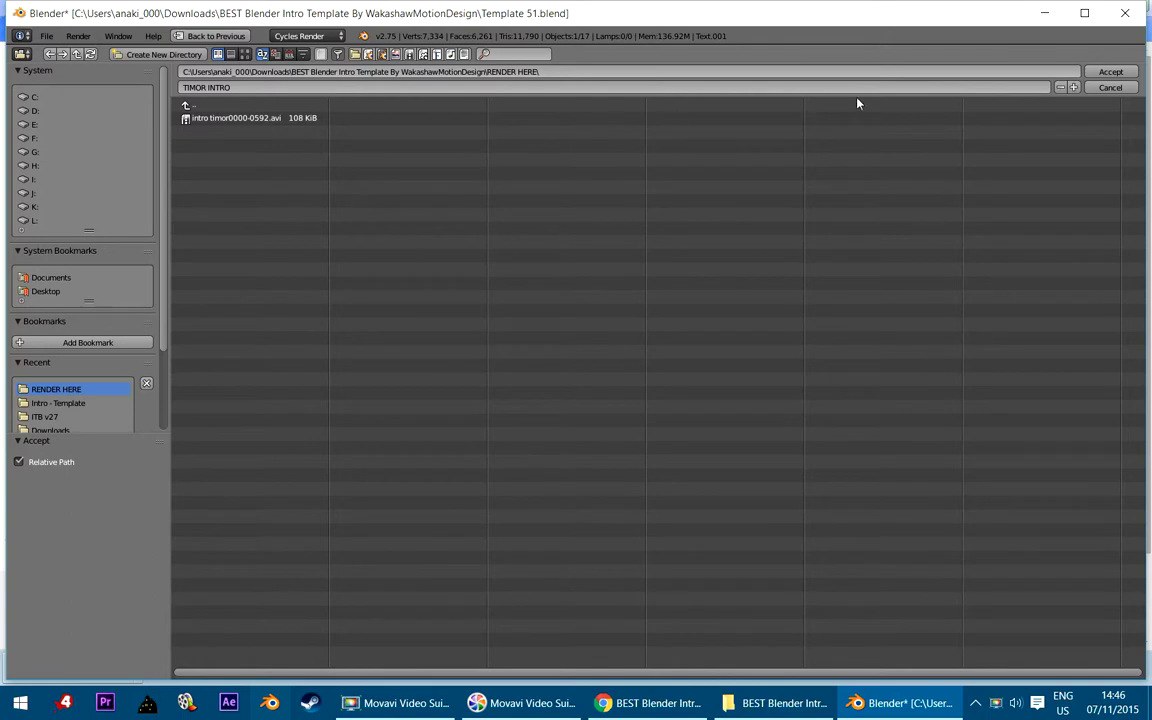